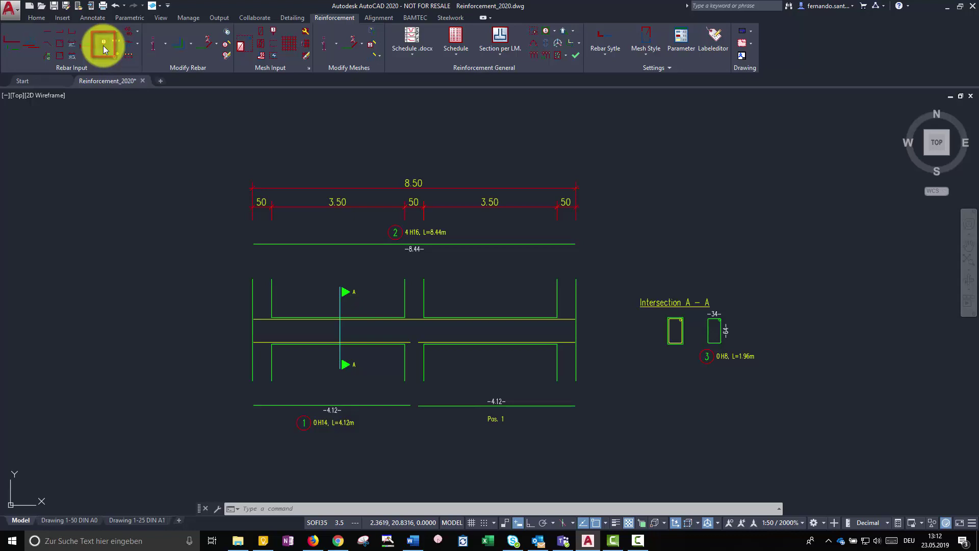
Start a rebar laying annotation and pick the section A–A stirrup as bar 3.
{"action": "left_click", "coordinate": [103, 45]}
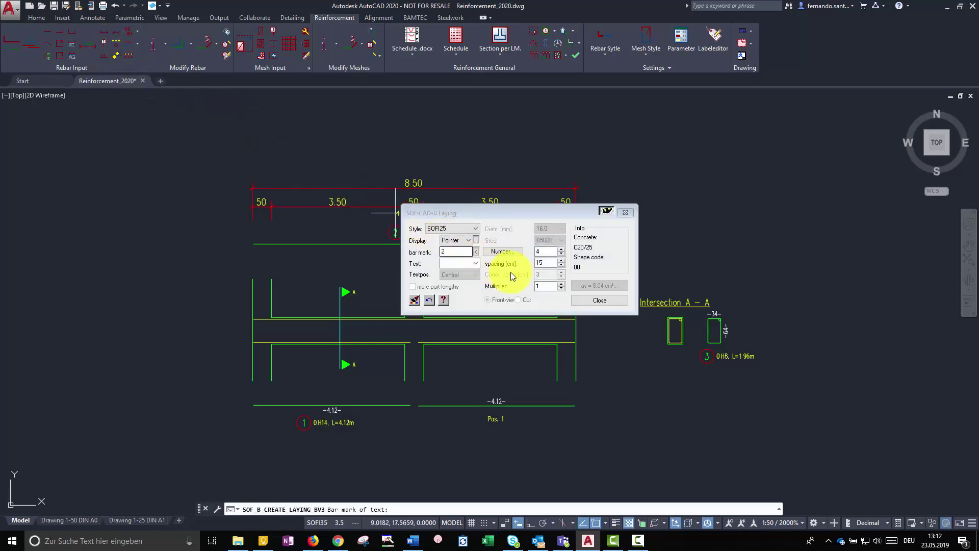
{"action": "scroll", "coordinate": [681, 334], "scroll_direction": "up", "scroll_amount": 5}
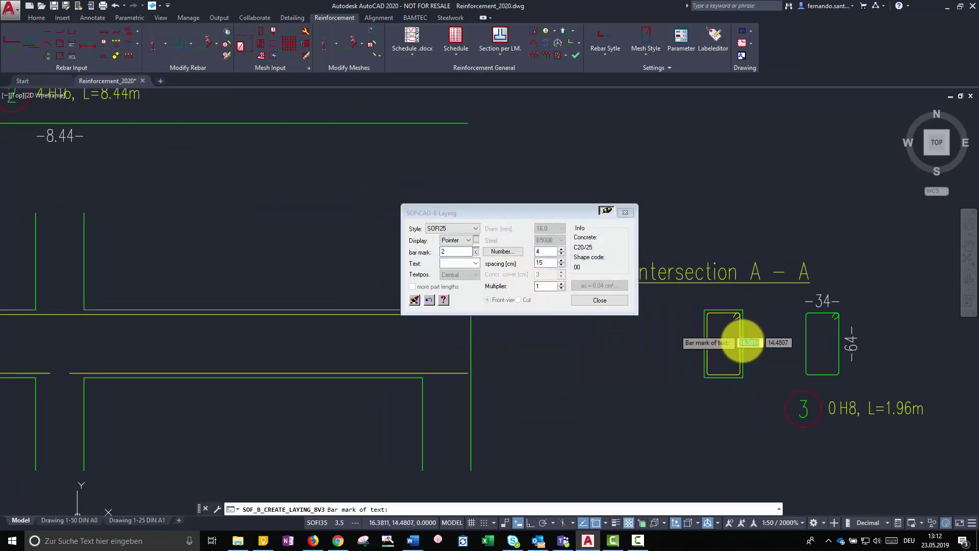
{"action": "left_click", "coordinate": [742, 341]}
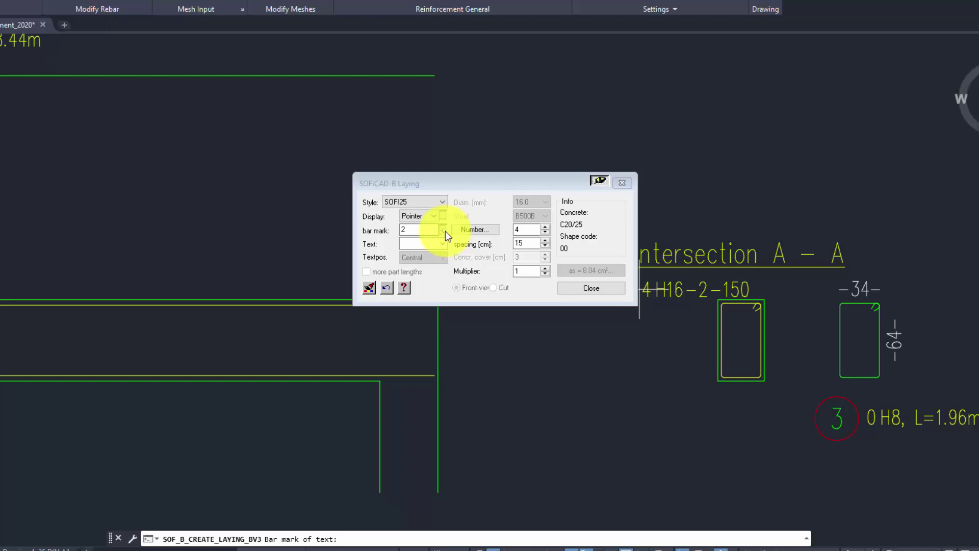
{"action": "left_click", "coordinate": [445, 231]}
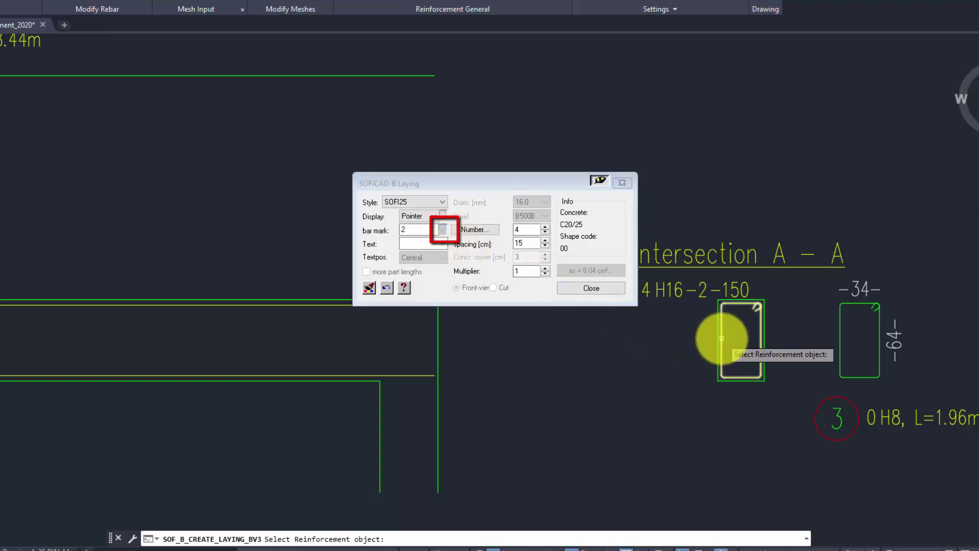
{"action": "left_click", "coordinate": [721, 338]}
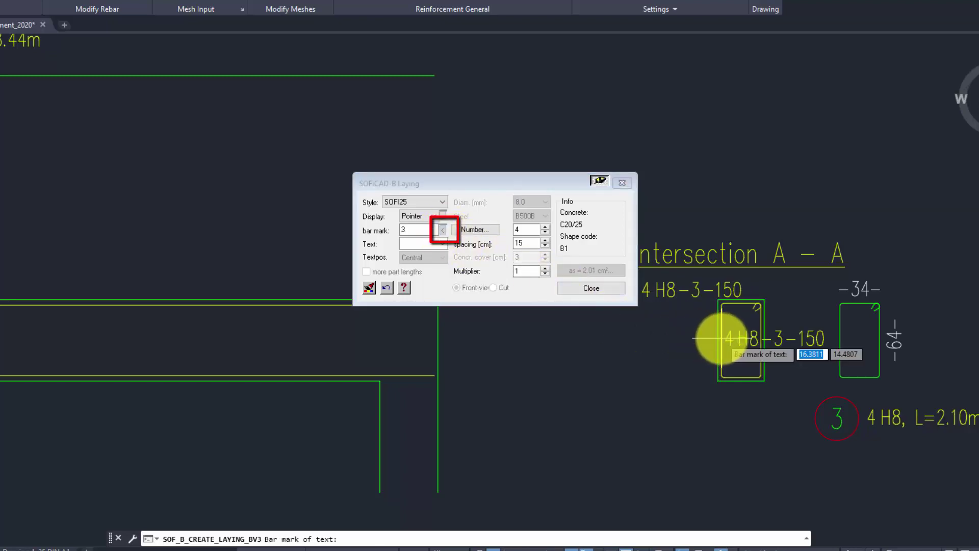
Place the 4 H8-3-150 label left of the stirrup, pointer on it, and accept the count change.
{"action": "left_click", "coordinate": [661, 341]}
{"action": "left_click", "coordinate": [678, 343]}
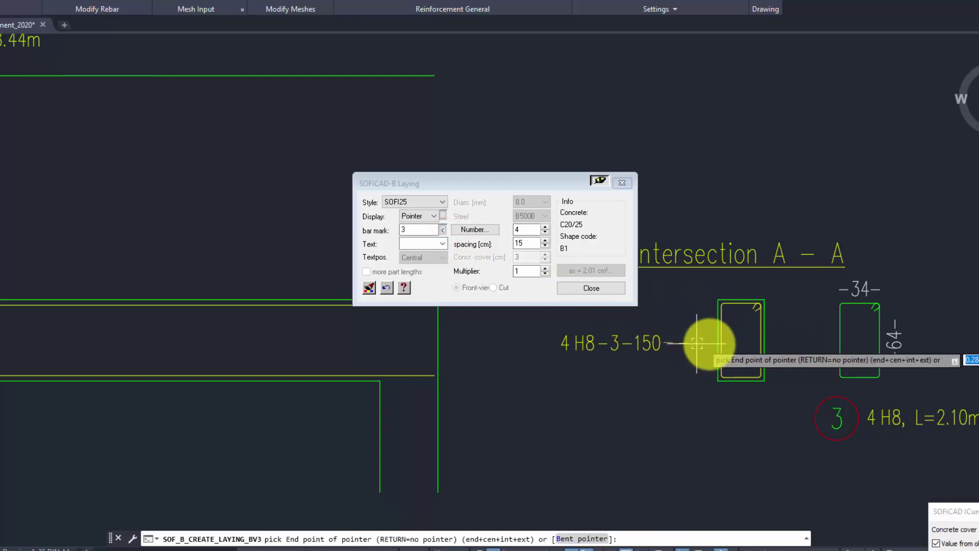
{"action": "left_click", "coordinate": [726, 340]}
{"action": "left_click", "coordinate": [536, 265]}
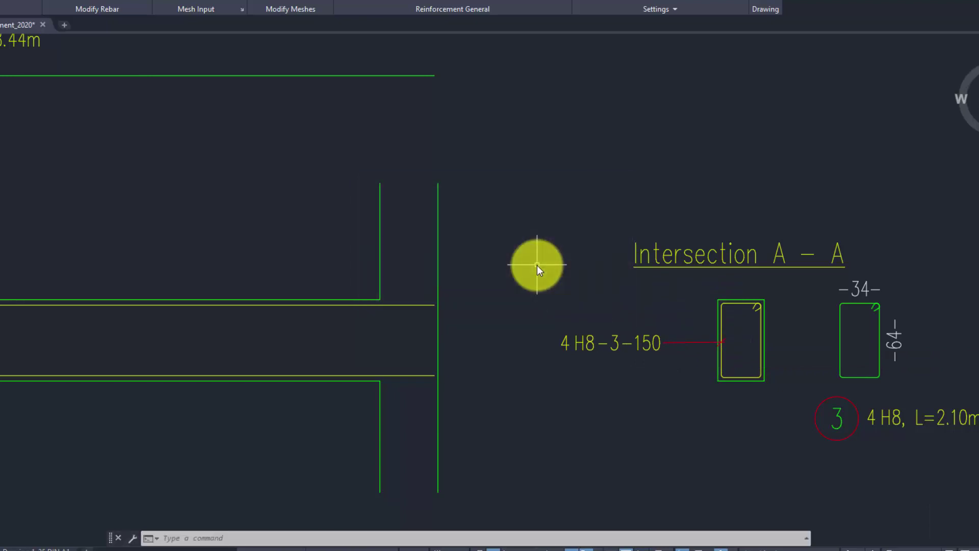
Untick Number and Spacing in the stirrup label's Rebar laying settings, leaving only Diameter.
{"action": "left_click", "coordinate": [591, 341]}
{"action": "right_click", "coordinate": [590, 336]}
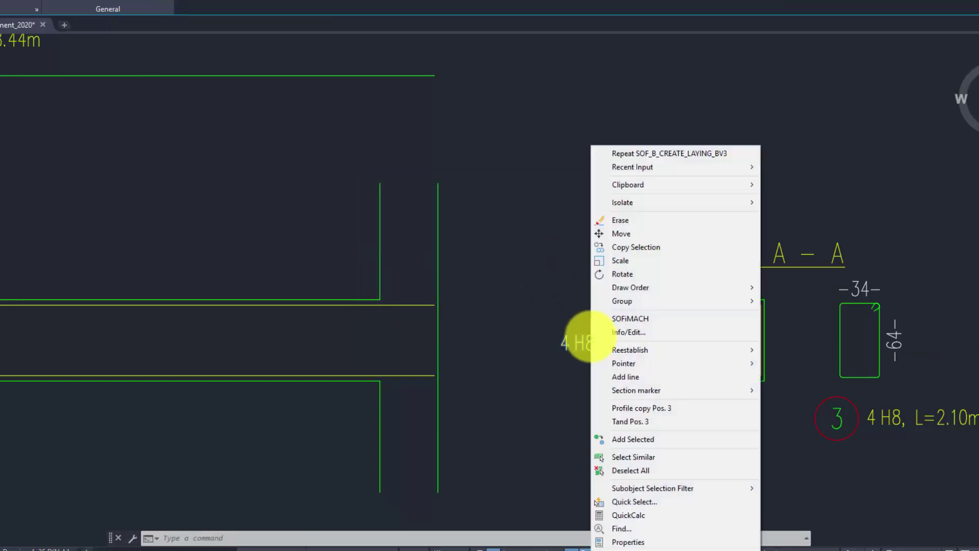
{"action": "left_click", "coordinate": [660, 331]}
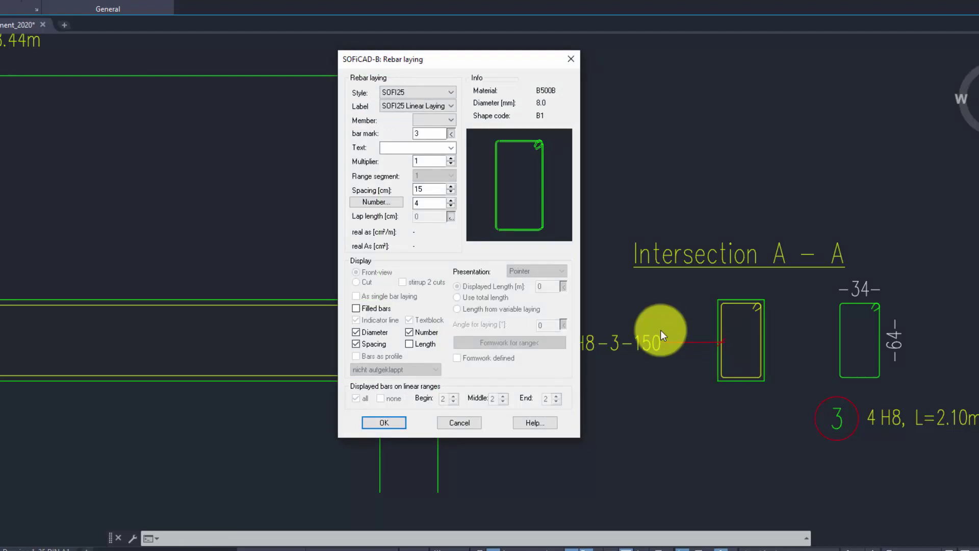
{"action": "left_click", "coordinate": [432, 332]}
{"action": "left_click", "coordinate": [375, 344]}
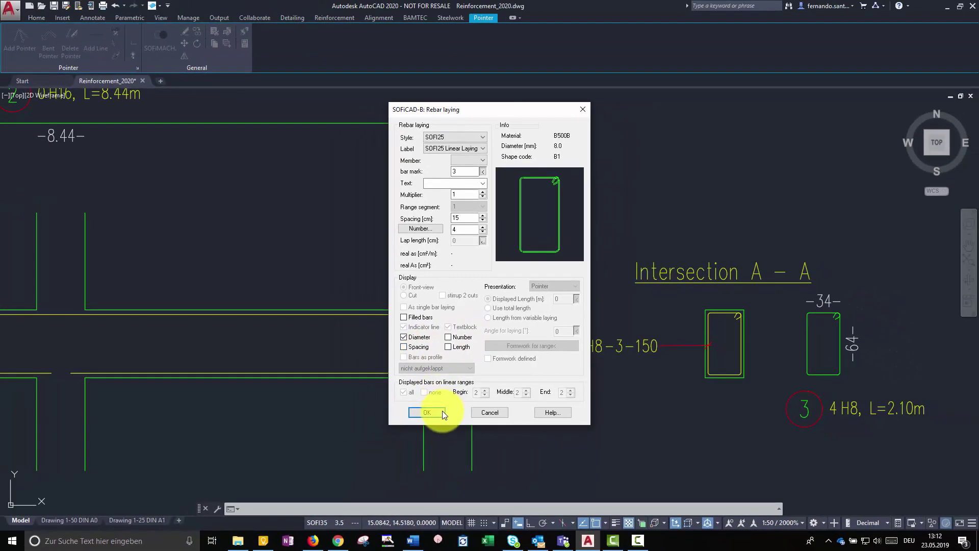
Apply the shortened stirrup label, then pick top bar 2 and place its label right of the beam.
{"action": "left_click", "coordinate": [430, 414]}
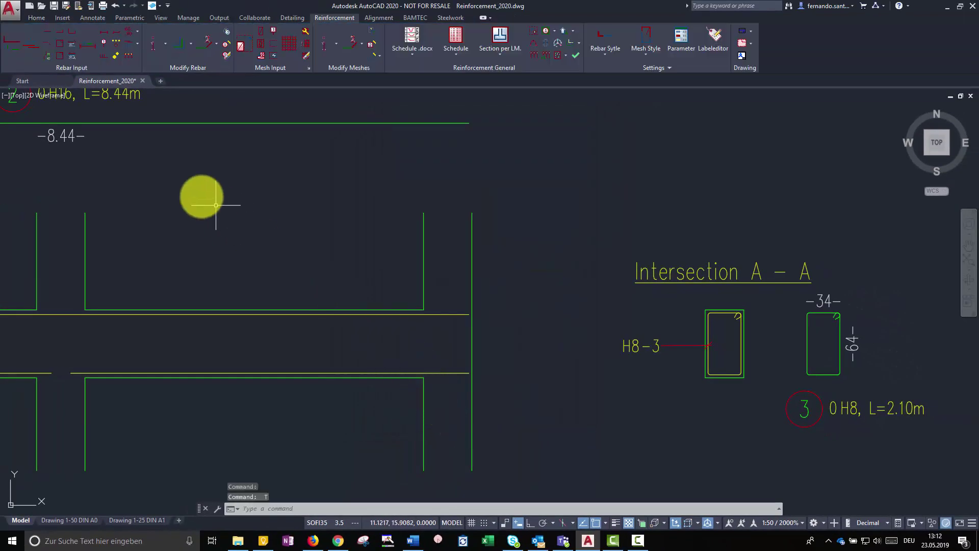
{"action": "left_click", "coordinate": [104, 41]}
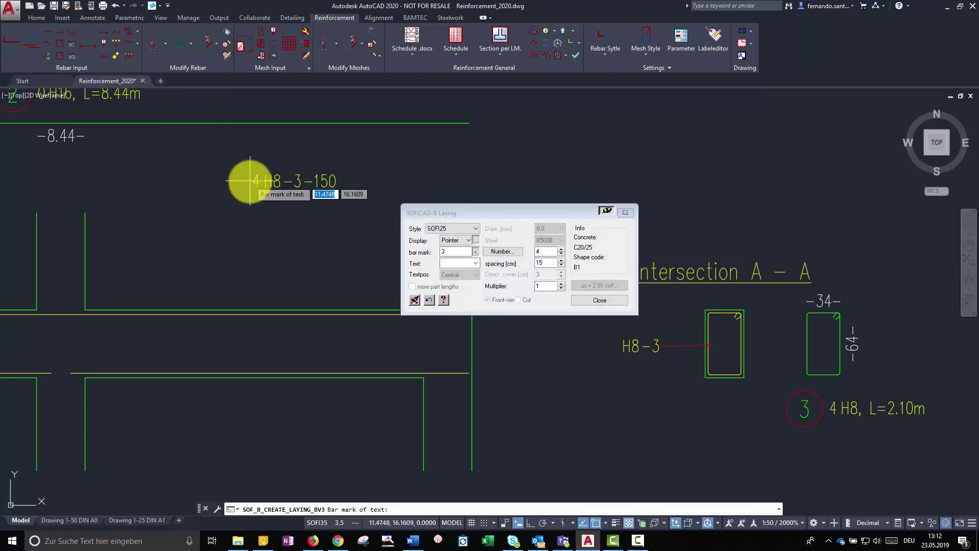
{"action": "left_click", "coordinate": [476, 251]}
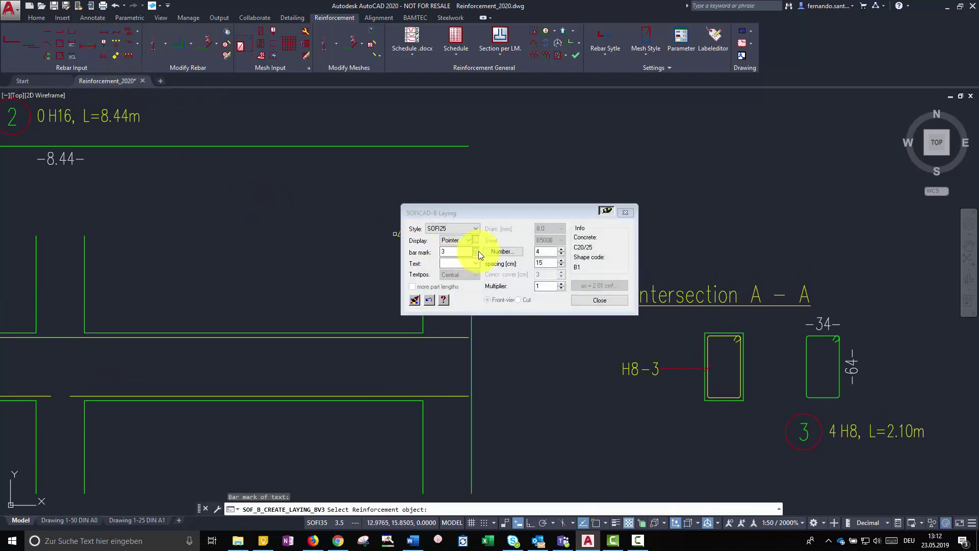
{"action": "left_click", "coordinate": [456, 336]}
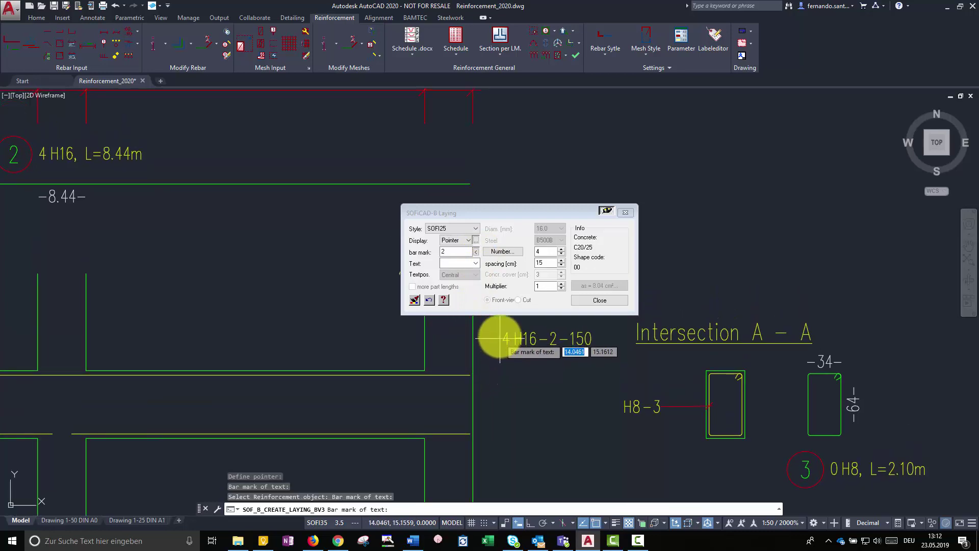
{"action": "left_click", "coordinate": [499, 334]}
{"action": "left_click", "coordinate": [519, 332]}
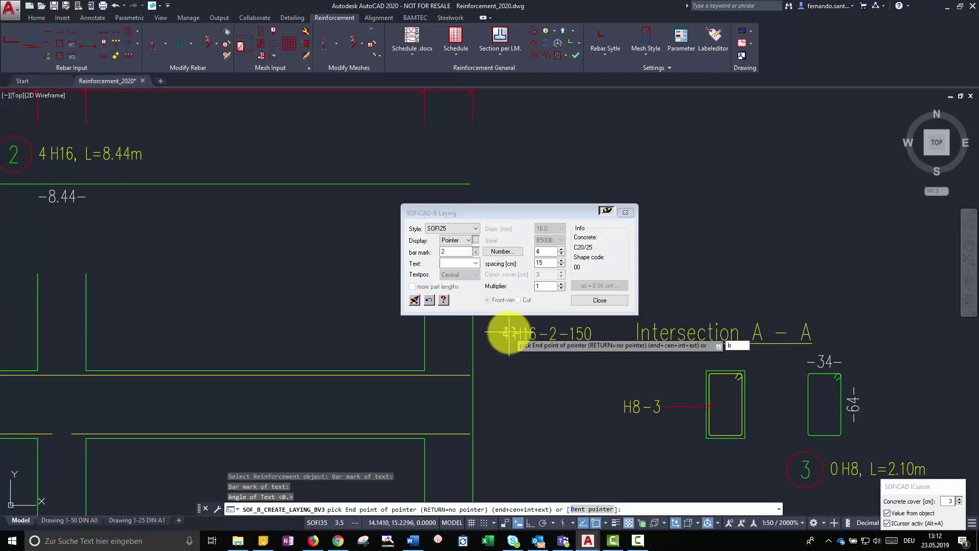
Give the 4 H16-2-150 label a bent pointer ending on the top bar, accepting bar 2's count.
{"action": "type", "text": "b"}
{"action": "key", "text": "Return"}
{"action": "key", "text": "F8"}
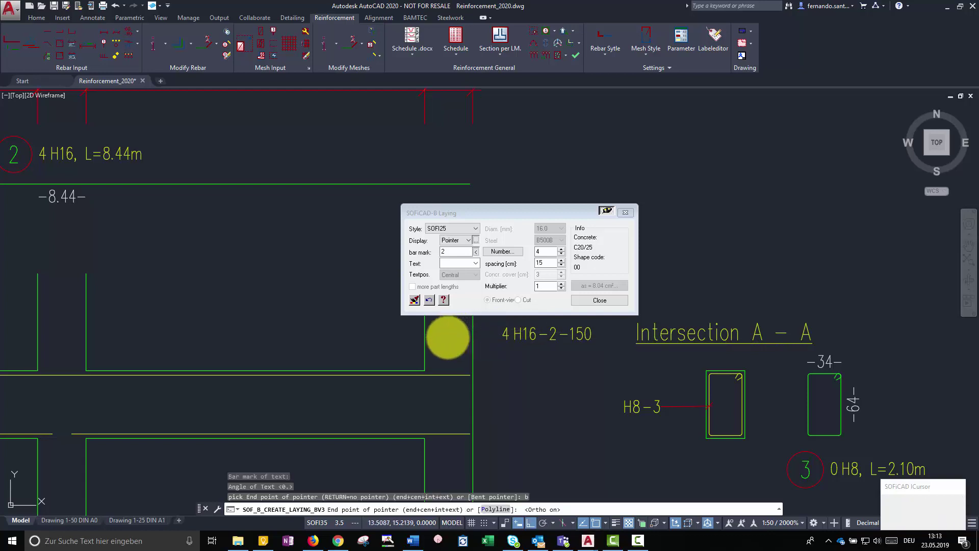
{"action": "left_click", "coordinate": [449, 332]}
{"action": "left_click", "coordinate": [465, 371]}
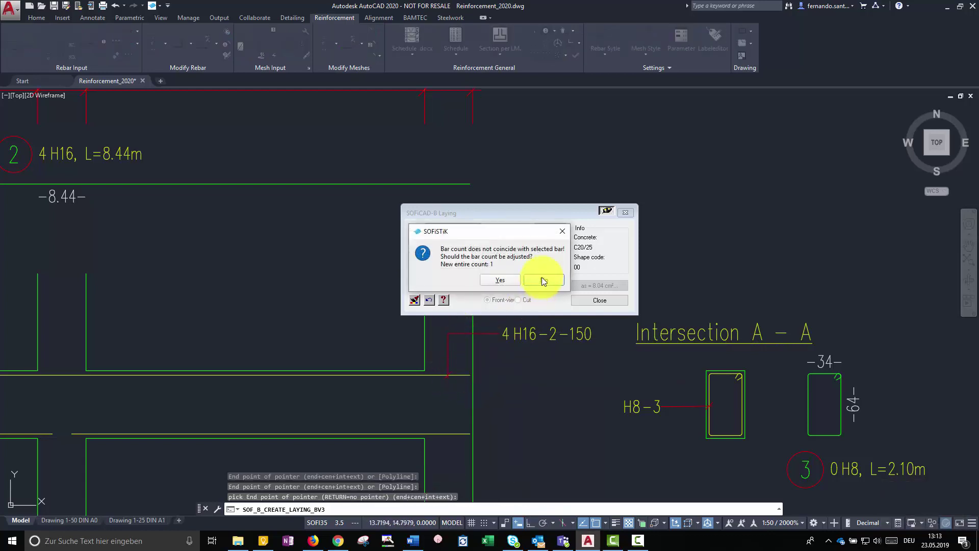
{"action": "left_click", "coordinate": [500, 279]}
Open the Rebar laying settings of the new bar 2 label.
{"action": "left_click", "coordinate": [534, 334]}
{"action": "right_click", "coordinate": [534, 334]}
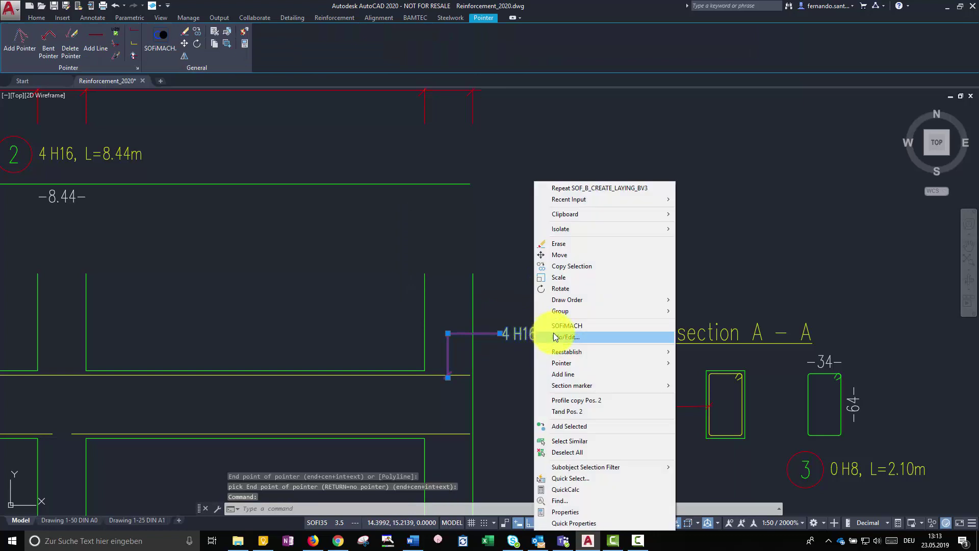
{"action": "left_click", "coordinate": [586, 337]}
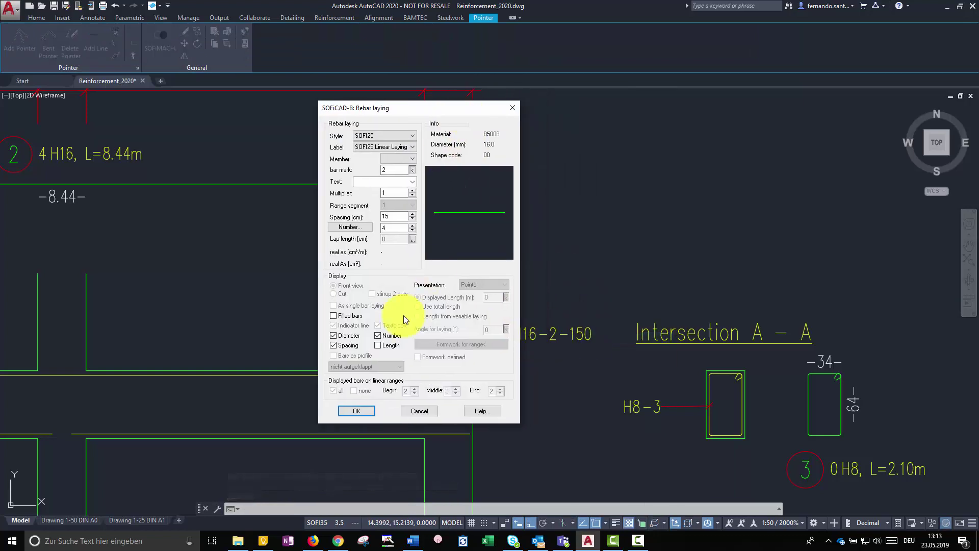
Apply the bar 2 label without spacing and mirror it downward, keeping the original.
{"action": "left_click", "coordinate": [359, 410]}
{"action": "middle_click_drag", "start_coordinate": [526, 333], "coordinate": [607, 262]}
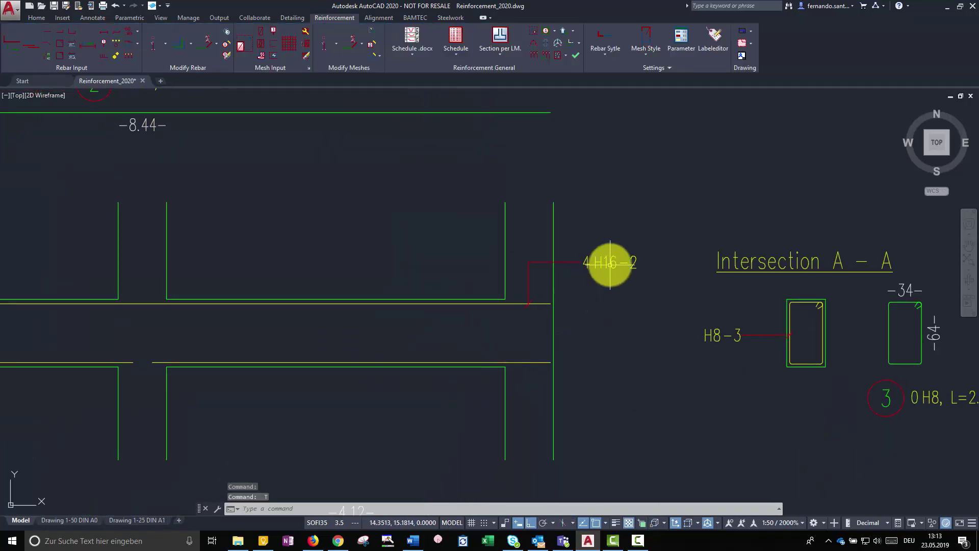
{"action": "left_click", "coordinate": [604, 265]}
{"action": "type", "text": "MIRR"}
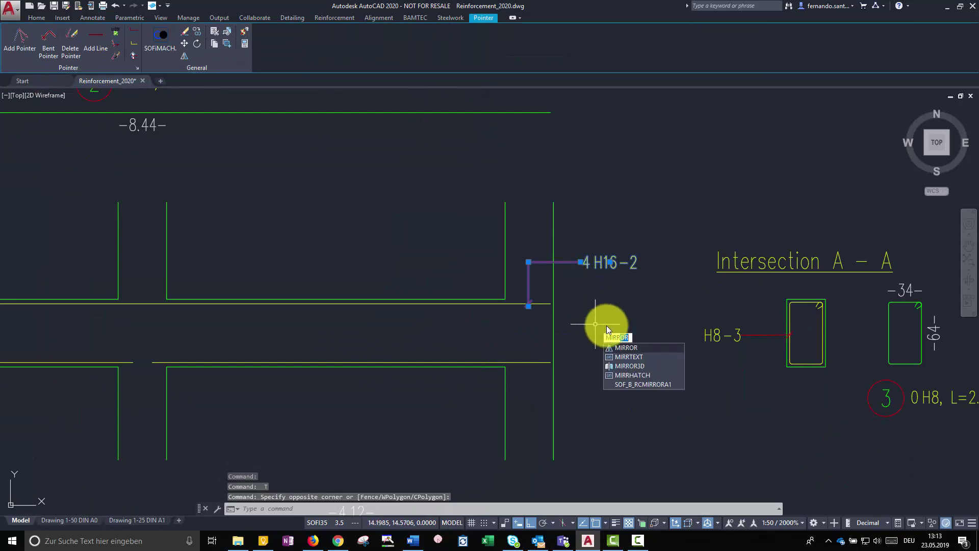
{"action": "left_click", "coordinate": [648, 348]}
{"action": "left_click", "coordinate": [528, 332]}
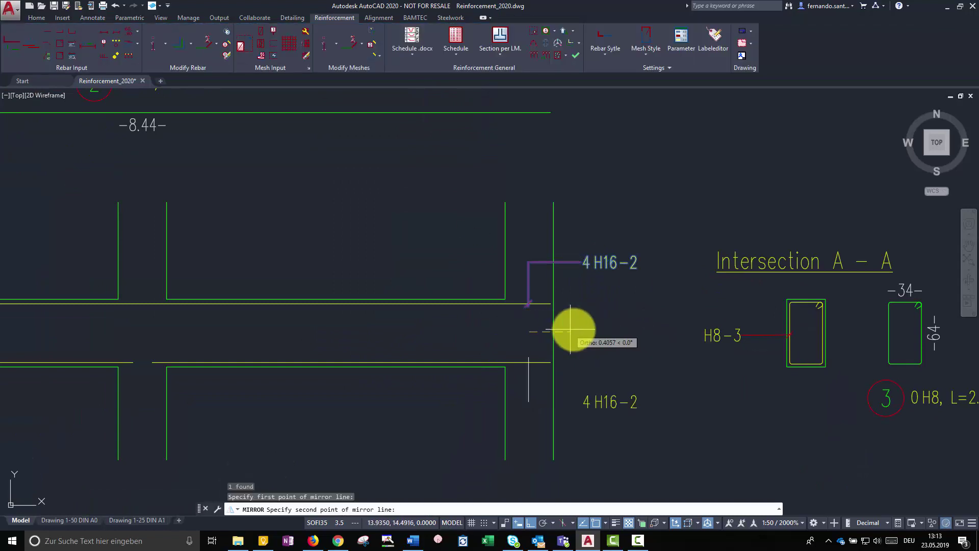
{"action": "left_click", "coordinate": [582, 329]}
{"action": "left_click", "coordinate": [606, 366]}
Reassign the mirrored lower label to bar 1 so it reads 4 H14-1.
{"action": "left_click", "coordinate": [596, 397]}
{"action": "right_click", "coordinate": [596, 397]}
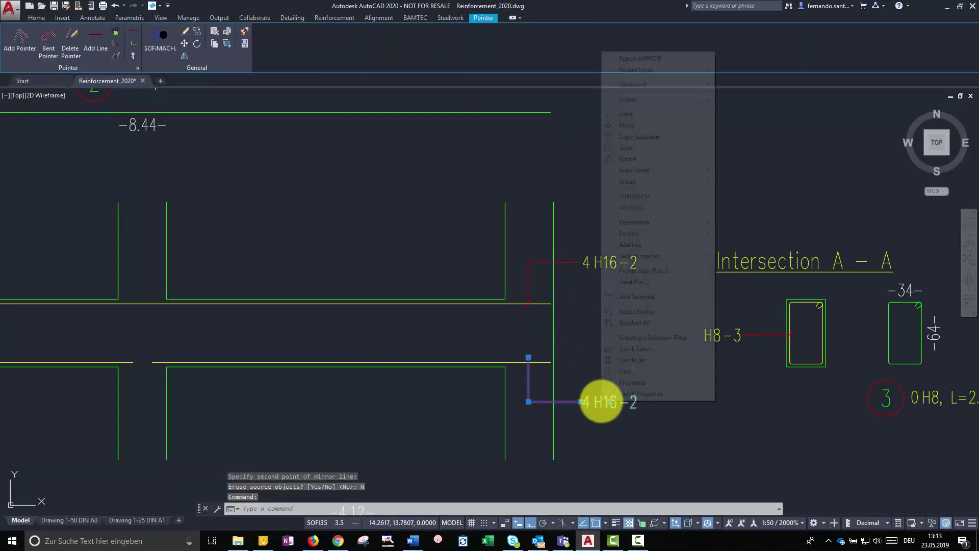
{"action": "left_click", "coordinate": [647, 209]}
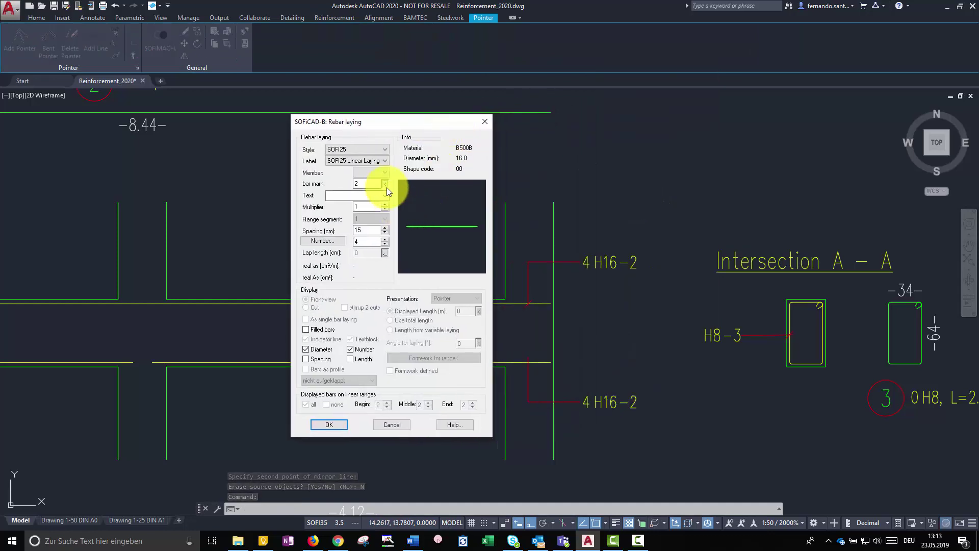
{"action": "left_click", "coordinate": [383, 183]}
{"action": "left_click", "coordinate": [542, 362]}
{"action": "left_click", "coordinate": [436, 411]}
Mirror the 4 H14-1 bars about a Mid Between 2 Points line, keeping the originals.
{"action": "scroll", "coordinate": [647, 367], "scroll_direction": "down", "scroll_amount": 2}
{"action": "left_click", "coordinate": [666, 372]}
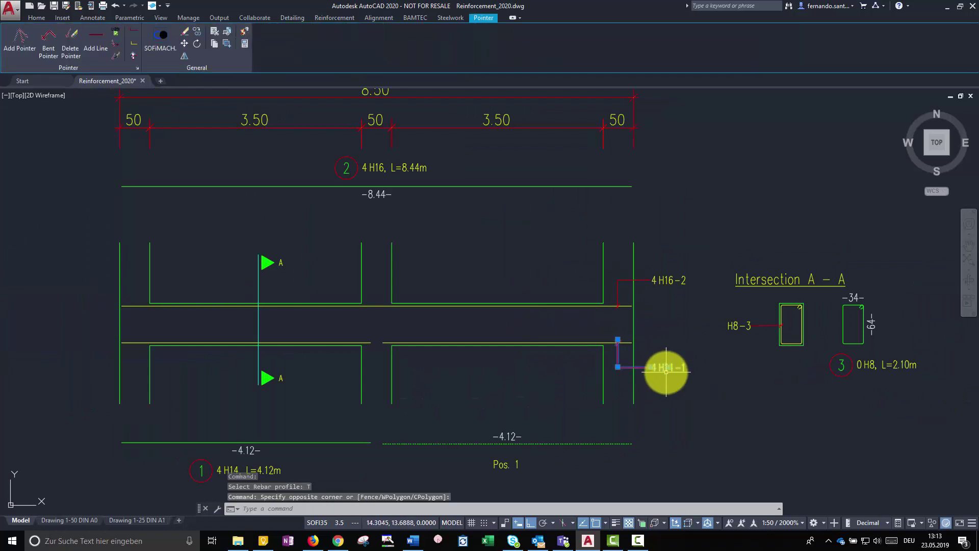
{"action": "type", "text": "MIRROR"}
{"action": "key", "text": "Return"}
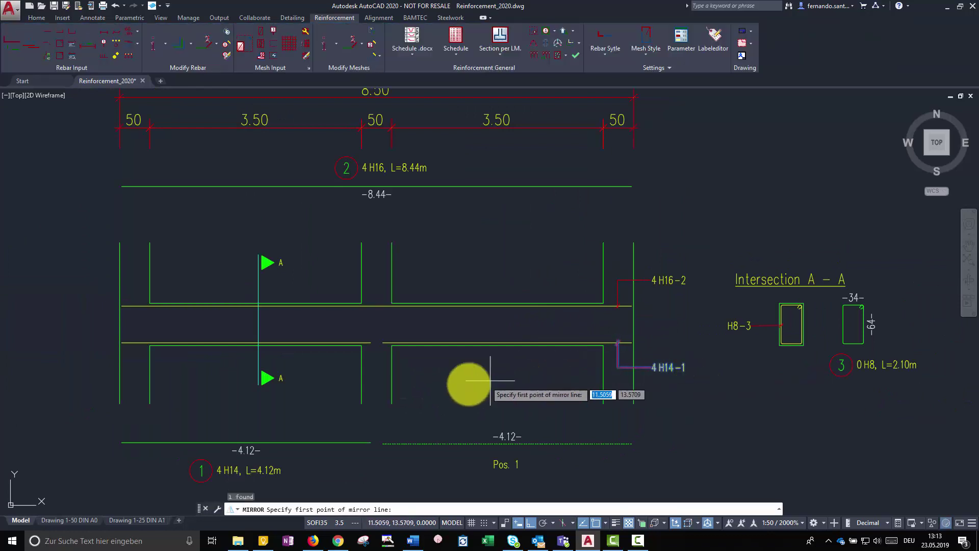
{"action": "right_click", "coordinate": [463, 383], "text": "shift"}
{"action": "left_click", "coordinate": [522, 156]}
{"action": "left_click", "coordinate": [372, 401]}
{"action": "left_click", "coordinate": [391, 403]}
{"action": "left_click", "coordinate": [383, 321]}
{"action": "key", "text": "Return"}
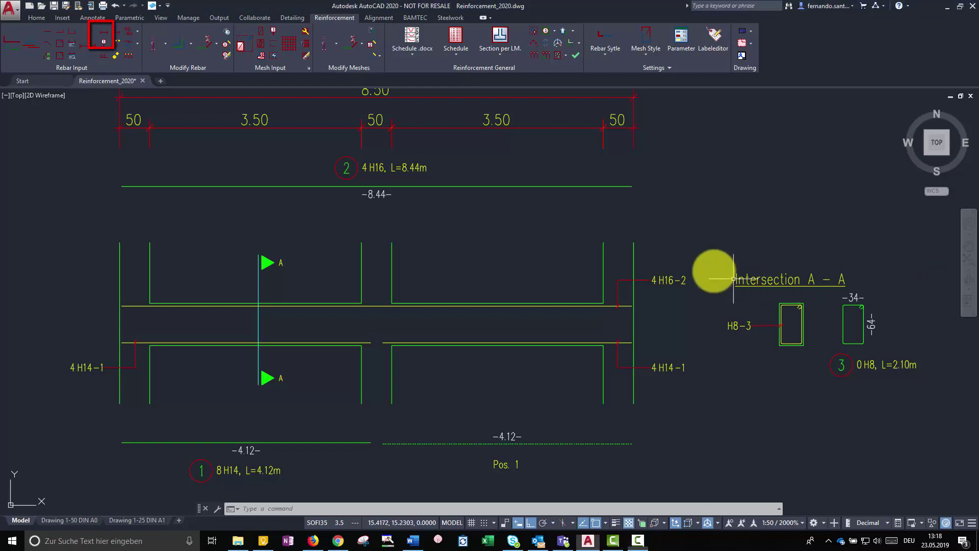
Start a new bar range that takes over bar 3's properties from its label.
{"action": "left_click", "coordinate": [101, 36]}
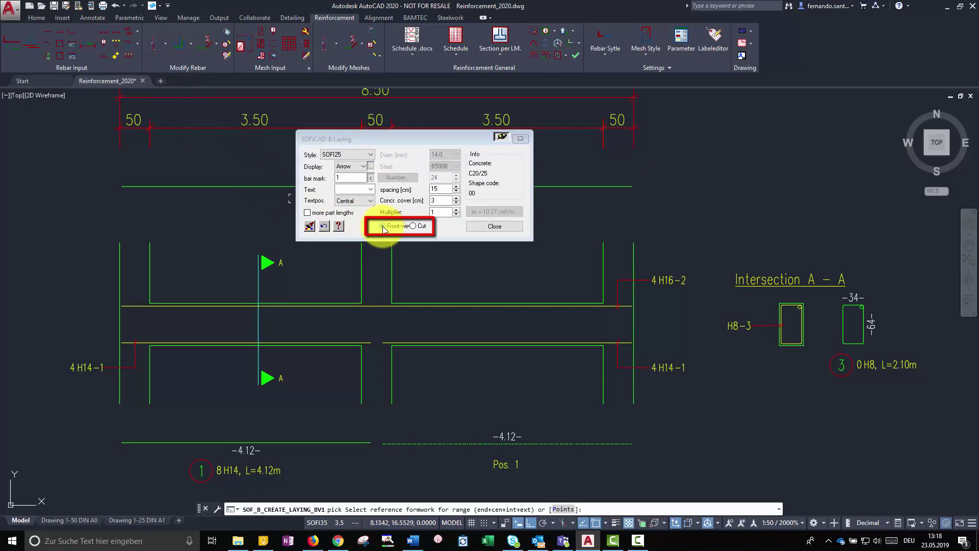
{"action": "left_click", "coordinate": [372, 179]}
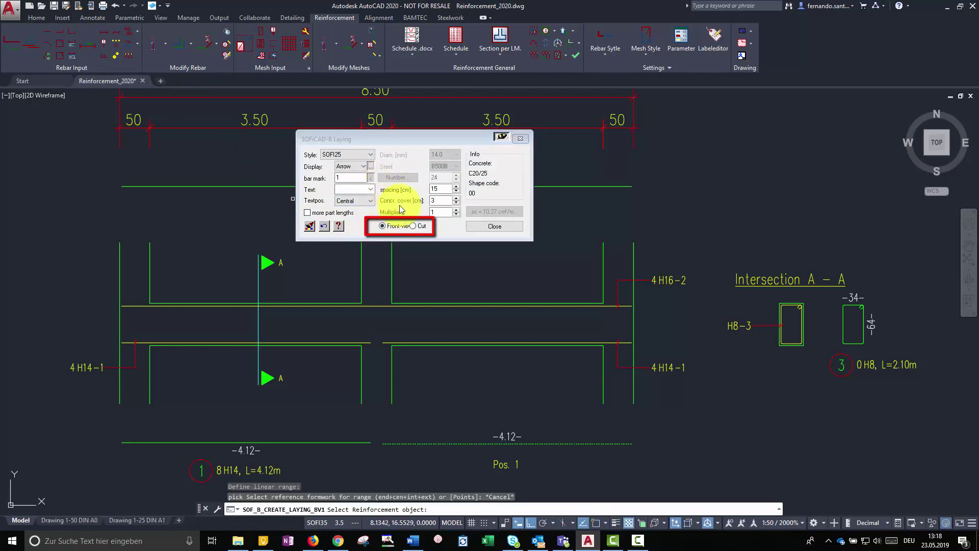
{"action": "left_click", "coordinate": [841, 364]}
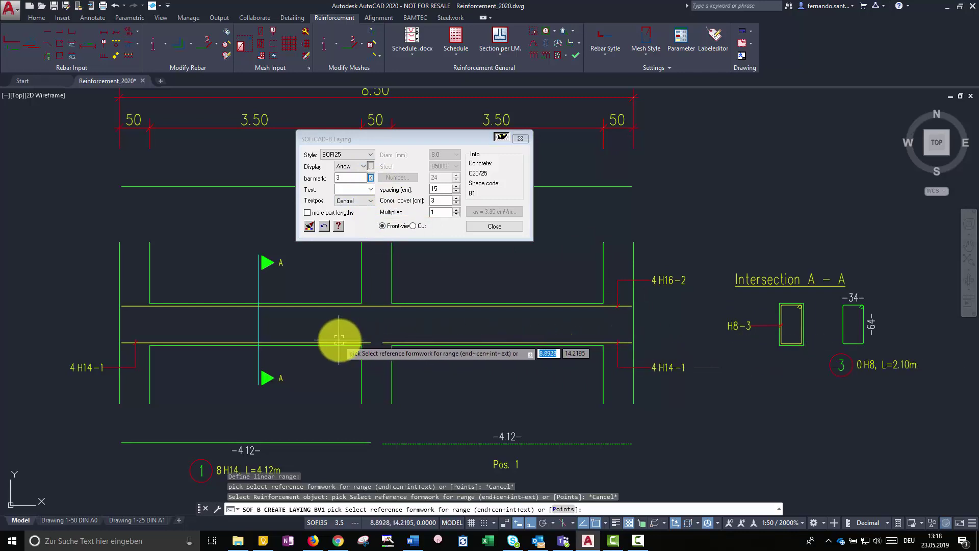
{"action": "middle_click_drag", "start_coordinate": [339, 339], "coordinate": [413, 347]}
{"action": "scroll", "coordinate": [390, 357], "scroll_direction": "up", "scroll_amount": 6}
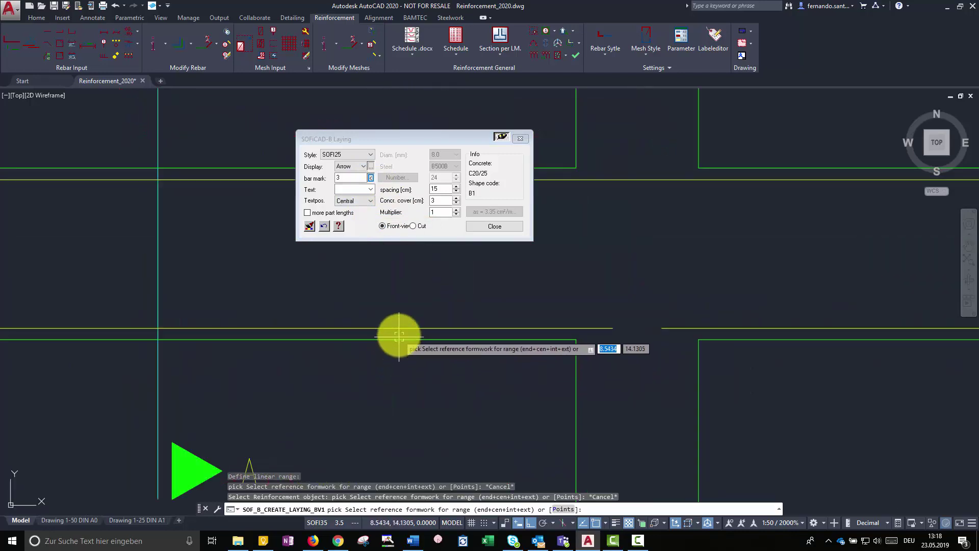
Lay the stirrups perpendicular and symmetric between the left span's formwork and endpoint formwork.
{"action": "left_click", "coordinate": [398, 336]}
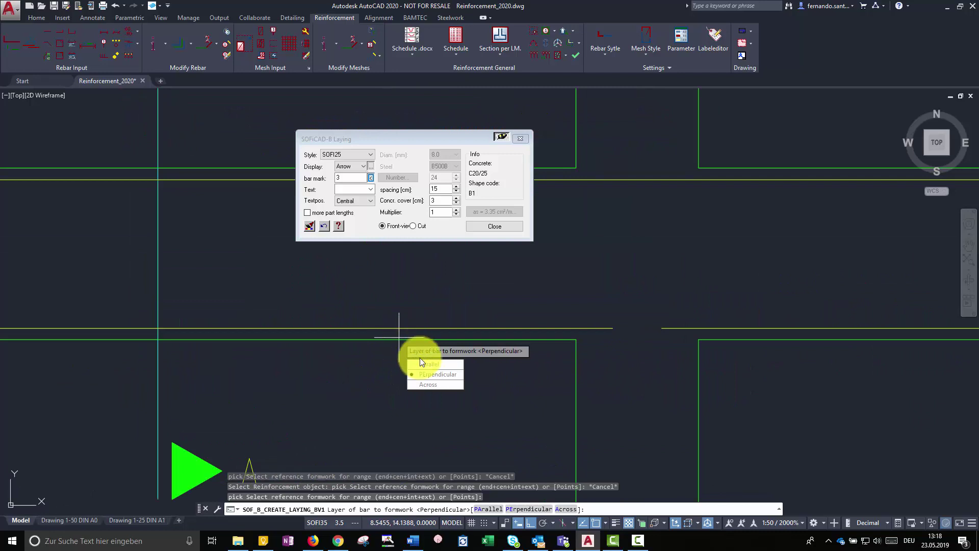
{"action": "left_click", "coordinate": [428, 373]}
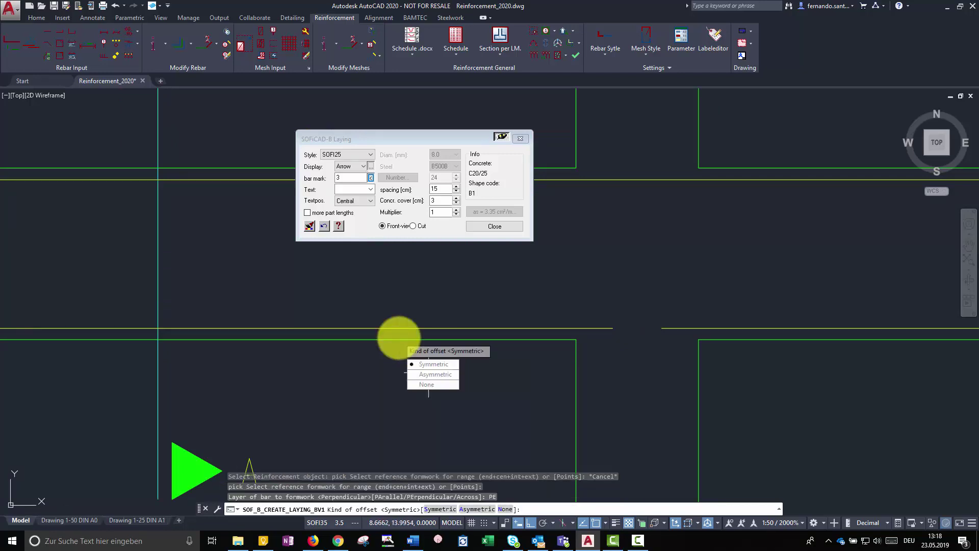
{"action": "left_click", "coordinate": [417, 363]}
{"action": "scroll", "coordinate": [395, 345], "scroll_direction": "down", "scroll_amount": 5}
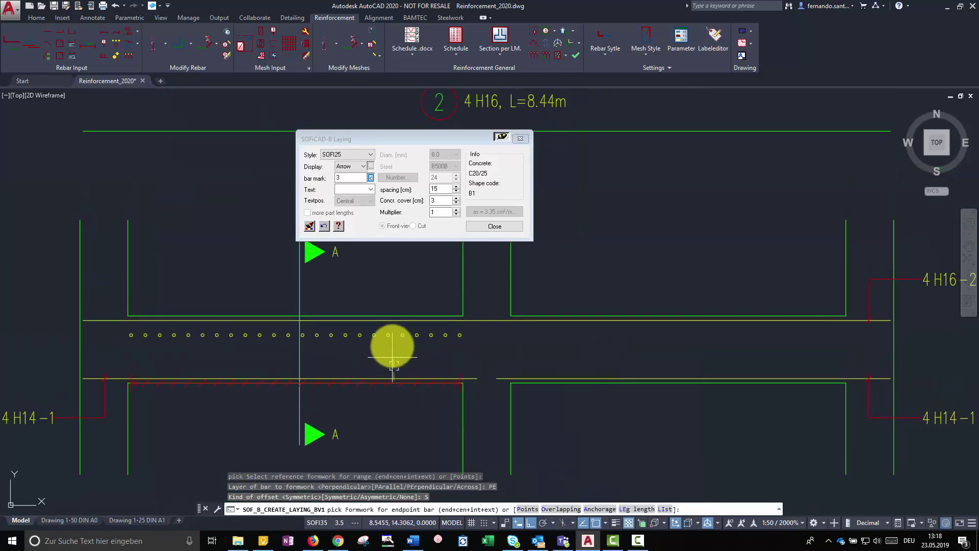
{"action": "scroll", "coordinate": [393, 347], "scroll_direction": "up", "scroll_amount": 4}
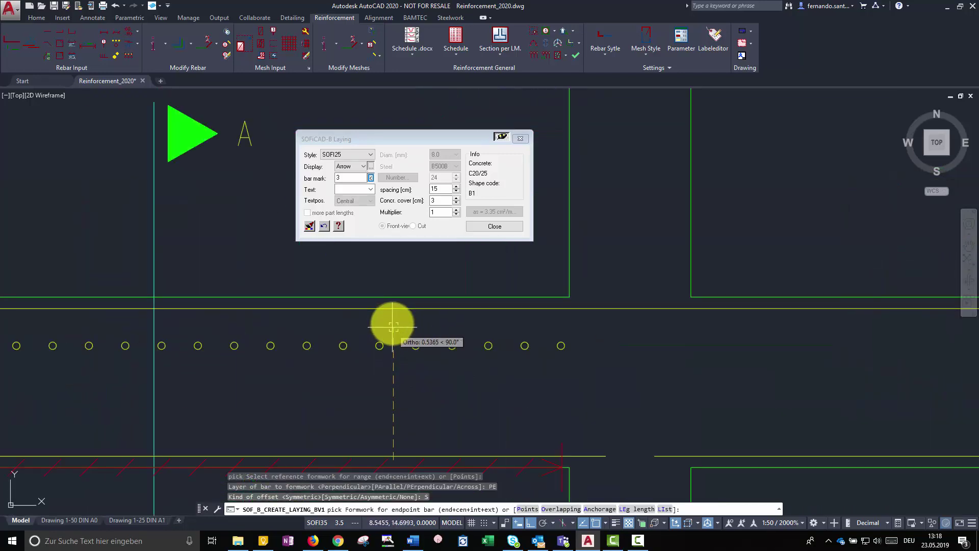
{"action": "left_click", "coordinate": [394, 300]}
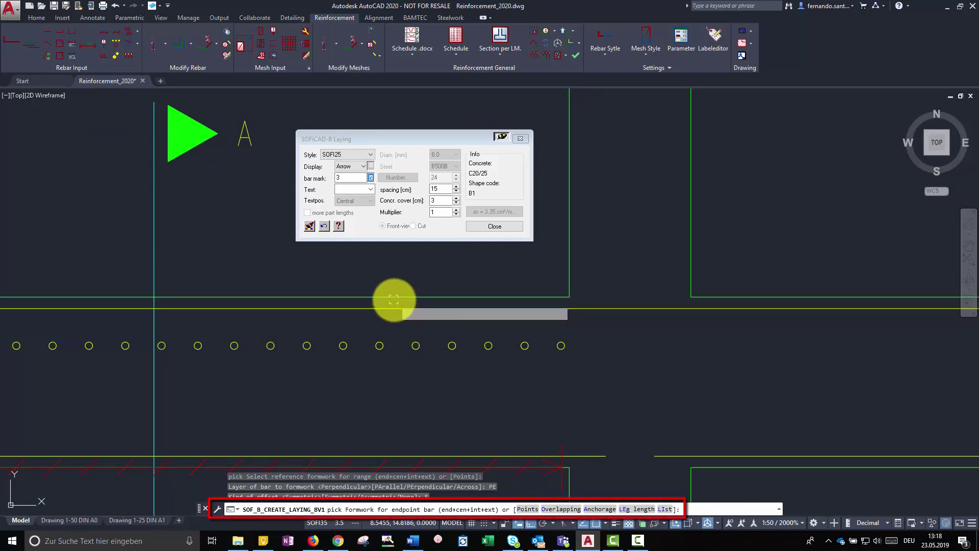
{"action": "scroll", "coordinate": [390, 299], "scroll_direction": "down", "scroll_amount": 4}
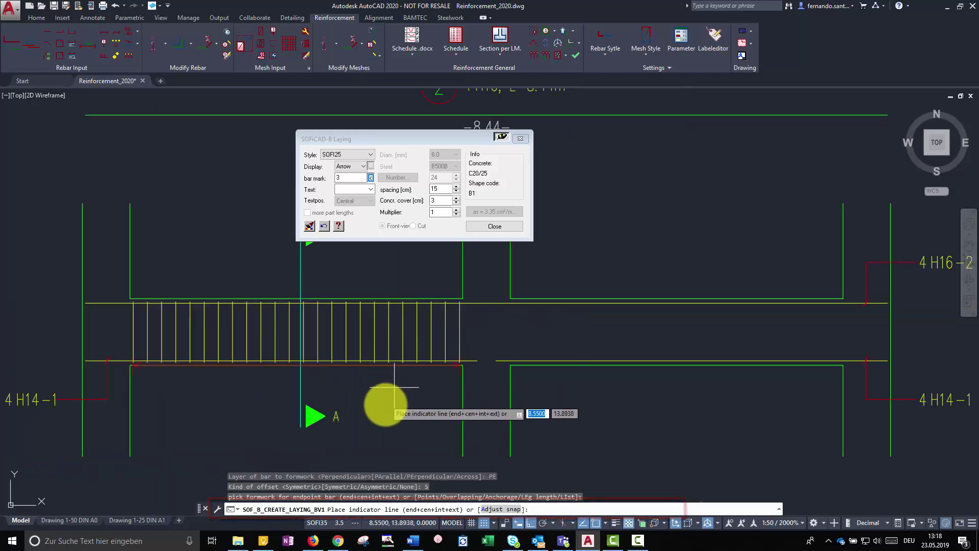
{"action": "middle_click_drag", "start_coordinate": [395, 387], "coordinate": [409, 331]}
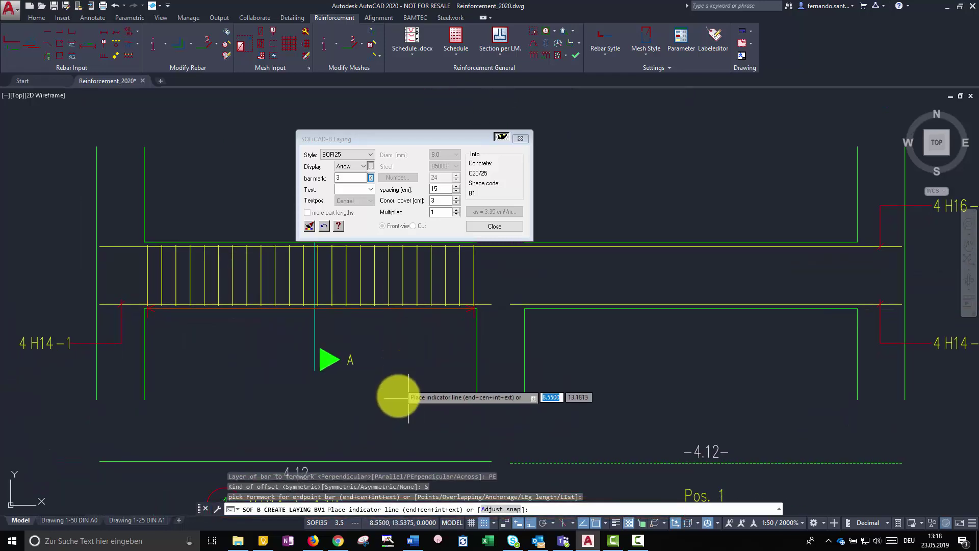
Place the laying's indicator line below the beam and copy the stirrup laying into the right span.
{"action": "left_click", "coordinate": [408, 433]}
{"action": "left_click", "coordinate": [332, 432]}
{"action": "right_click", "coordinate": [374, 398]}
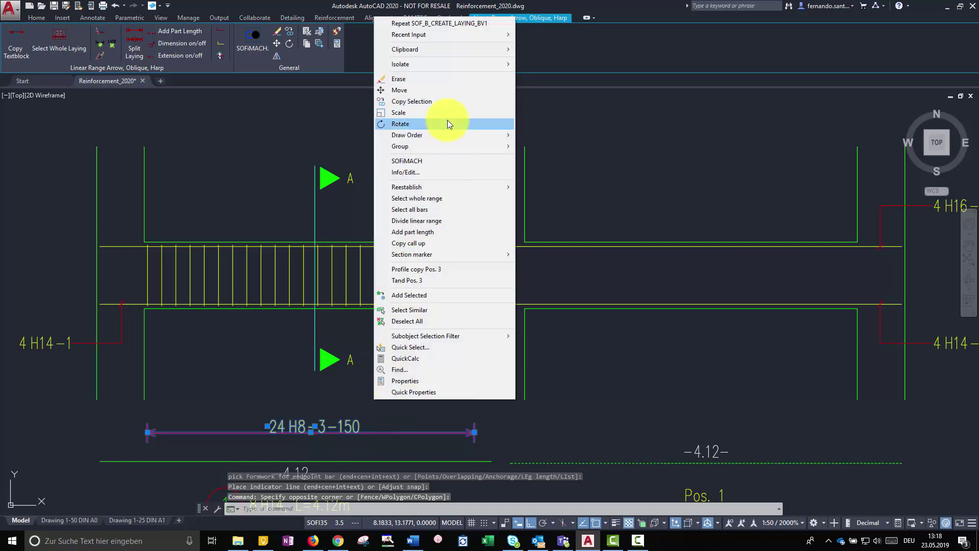
{"action": "left_click", "coordinate": [453, 102]}
{"action": "left_click", "coordinate": [152, 308]}
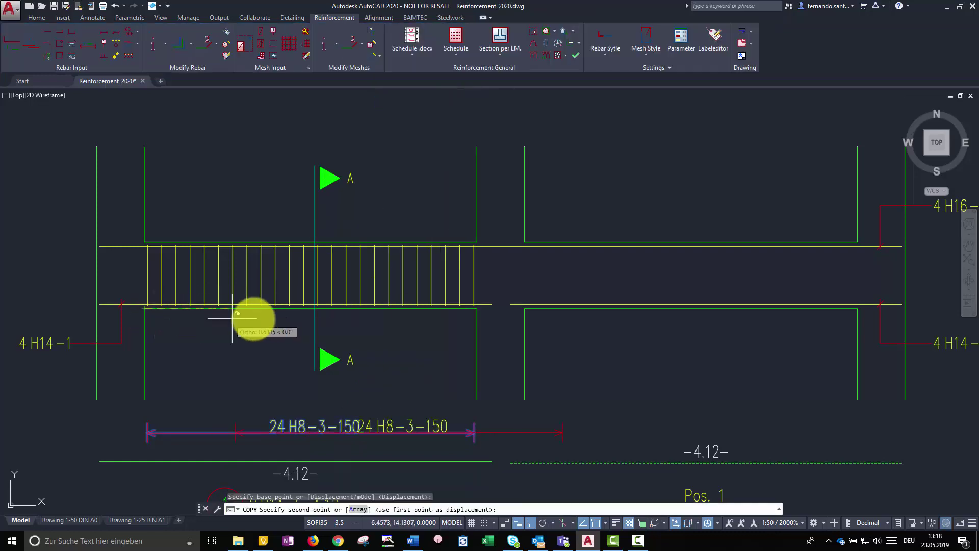
{"action": "left_click", "coordinate": [526, 310]}
{"action": "key", "text": "Escape"}
Window-select both 24 H8-3-150 stirrup layings and delete them.
{"action": "scroll", "coordinate": [585, 318], "scroll_direction": "down", "scroll_amount": 2}
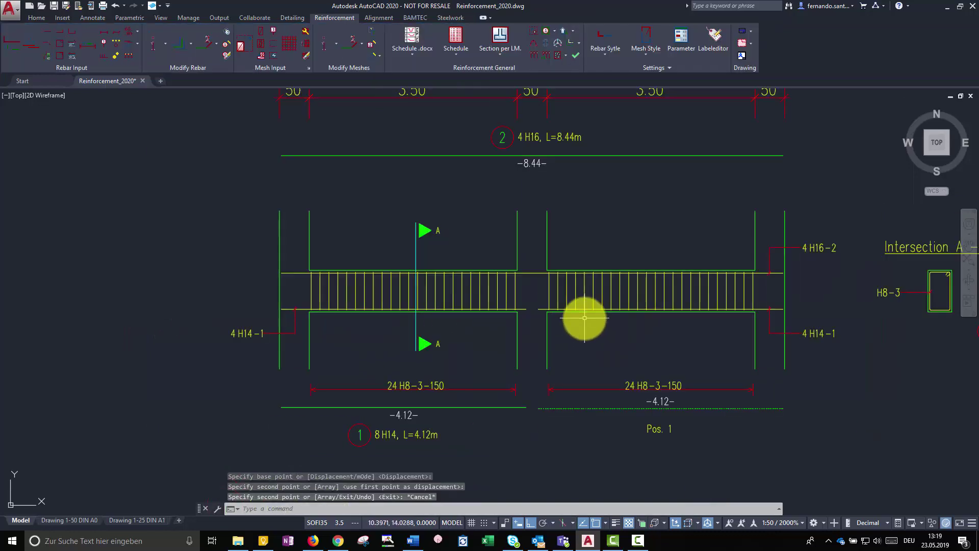
{"action": "scroll", "coordinate": [585, 317], "scroll_direction": "right", "scroll_amount": 5}
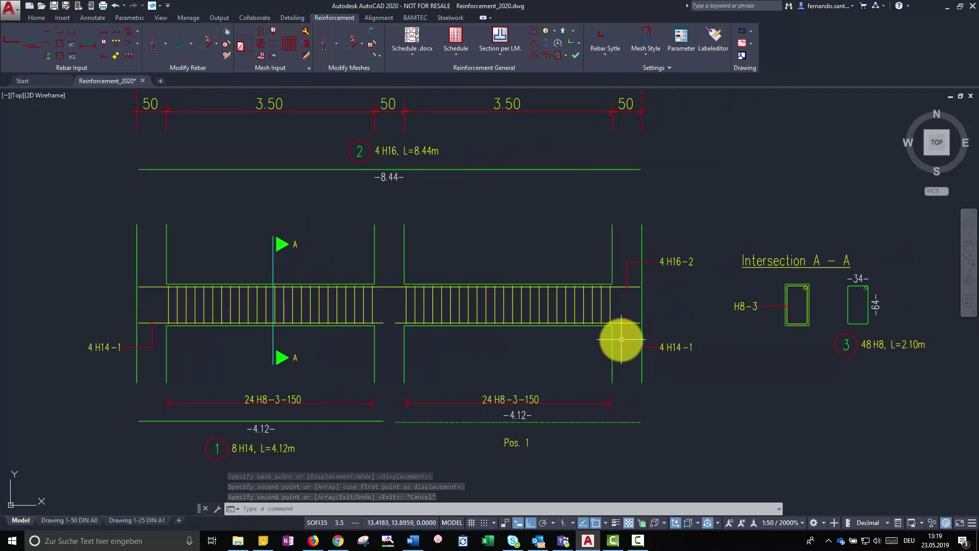
{"action": "left_click", "coordinate": [438, 404]}
{"action": "left_click", "coordinate": [380, 398]}
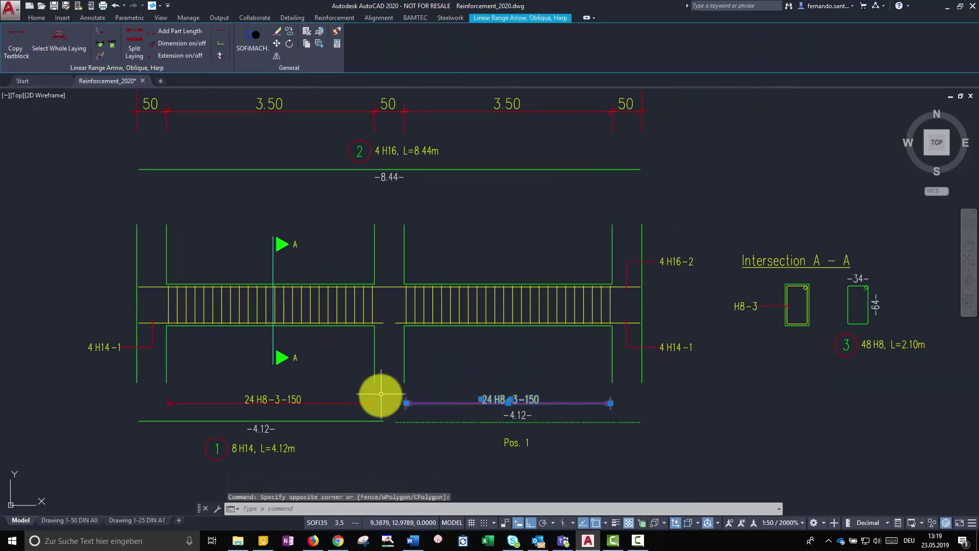
{"action": "key", "text": "Delete"}
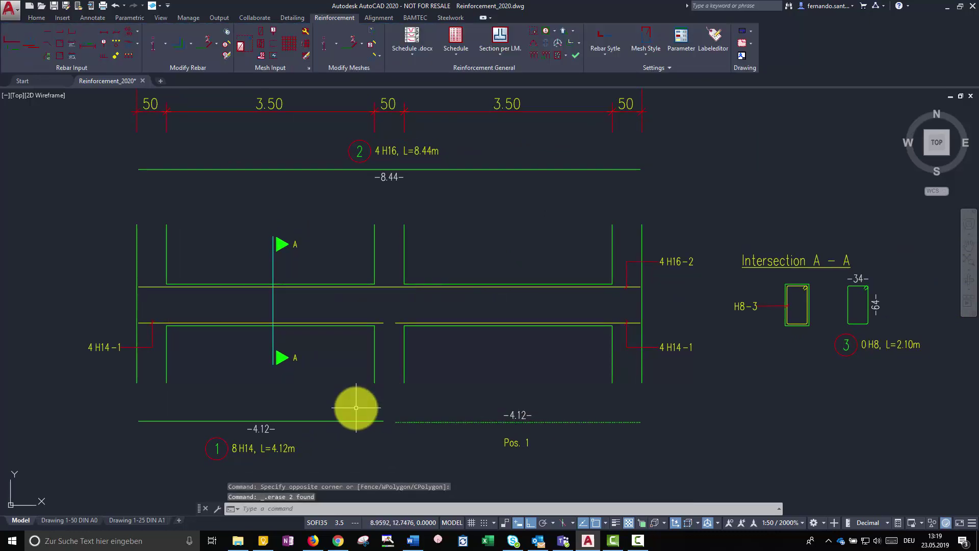
Lay bar 3 stirrups parallel to the formwork from the start to the end formwork across the beam.
{"action": "left_click", "coordinate": [104, 36]}
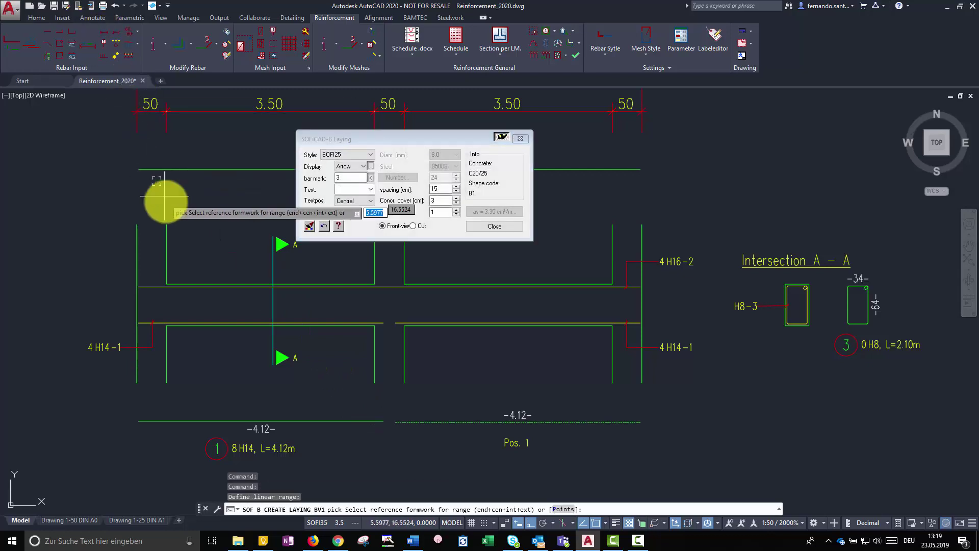
{"action": "left_click", "coordinate": [140, 301]}
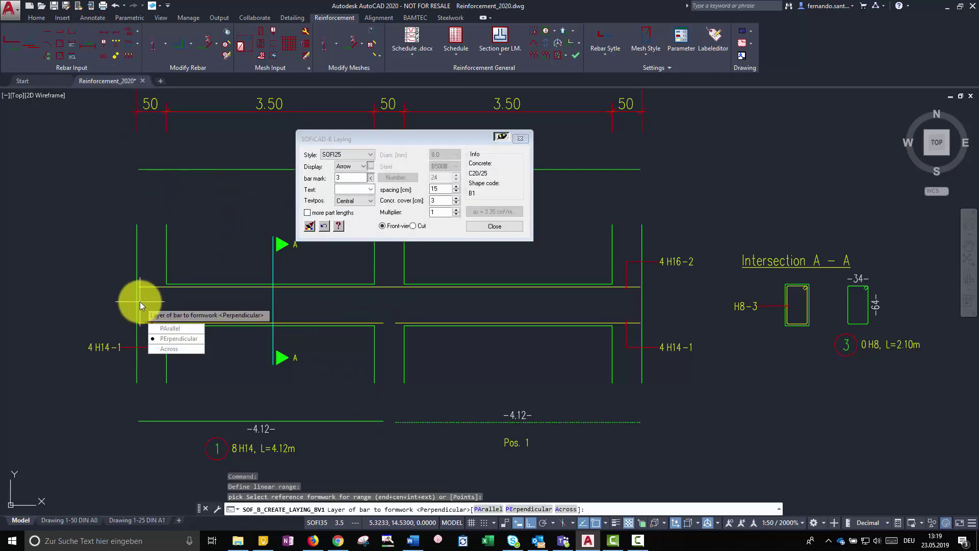
{"action": "left_click", "coordinate": [182, 329]}
{"action": "left_click", "coordinate": [634, 305]}
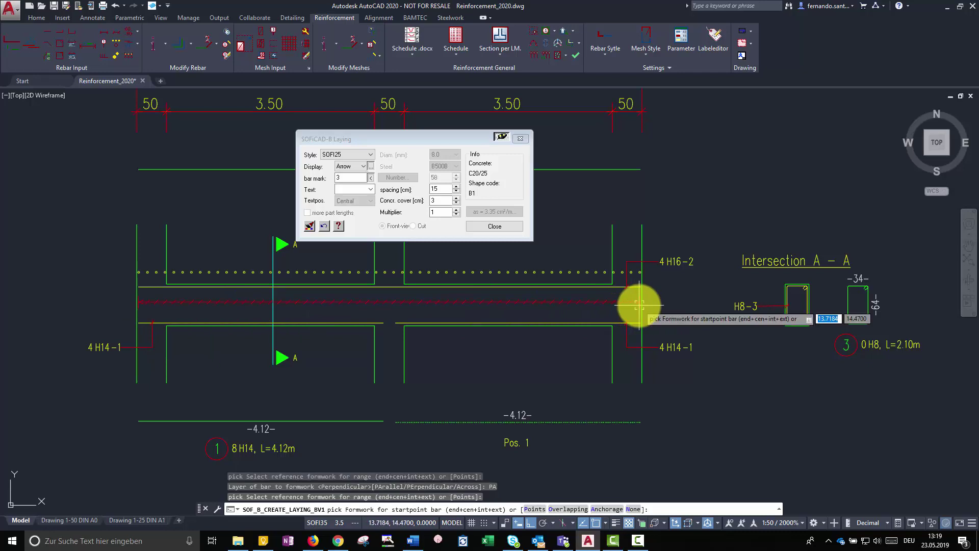
{"action": "scroll", "coordinate": [390, 312], "scroll_direction": "up", "scroll_amount": 5}
{"action": "left_click", "coordinate": [295, 355]}
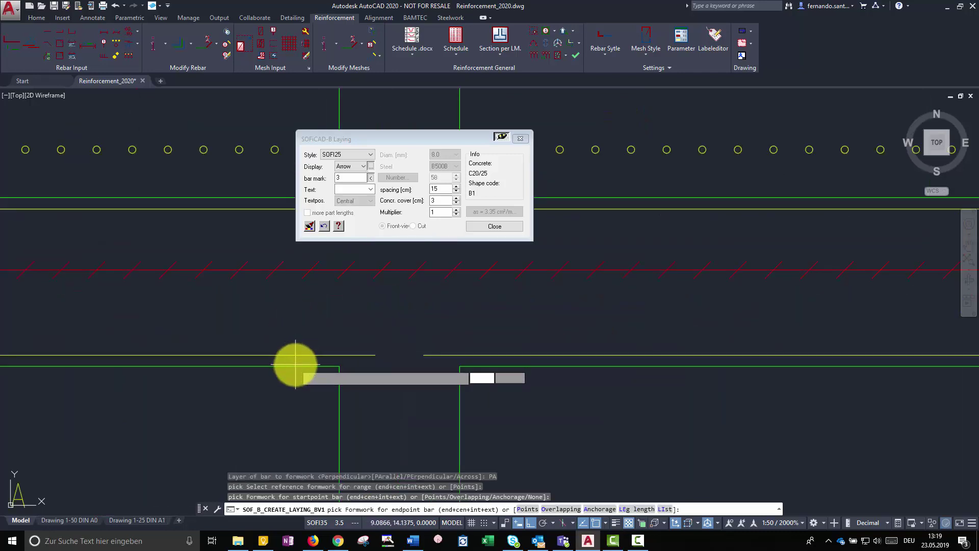
{"action": "left_click", "coordinate": [295, 275]}
{"action": "scroll", "coordinate": [313, 276], "scroll_direction": "down", "scroll_amount": 3}
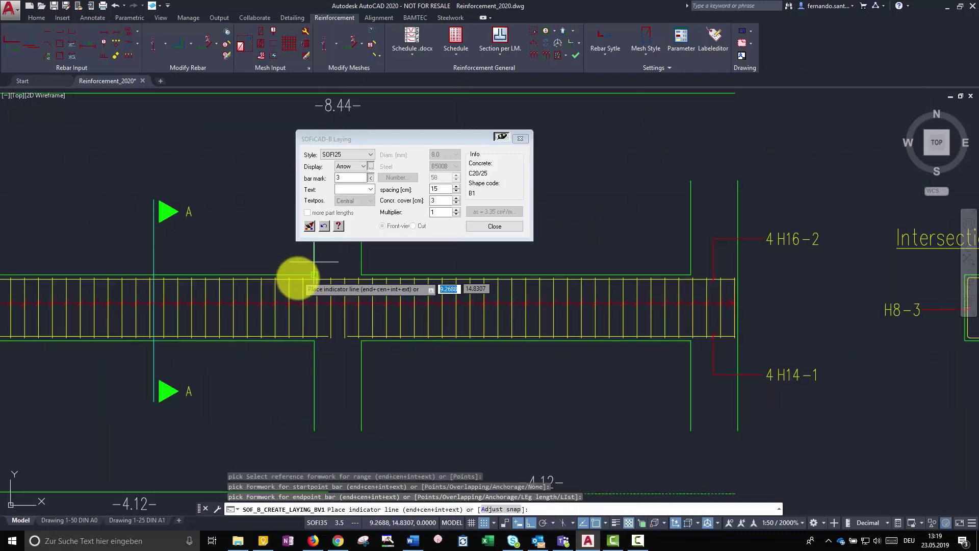
Place the 58 H8-3-150 indicator line below the beam and centre the view on it.
{"action": "left_click", "coordinate": [339, 395]}
{"action": "left_click", "coordinate": [357, 392]}
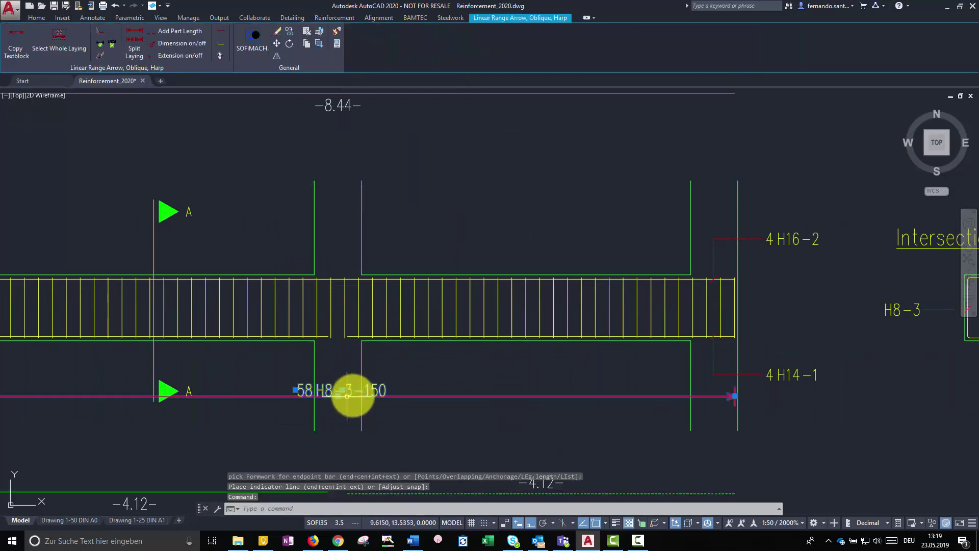
{"action": "middle_click_drag", "start_coordinate": [357, 392], "coordinate": [505, 410]}
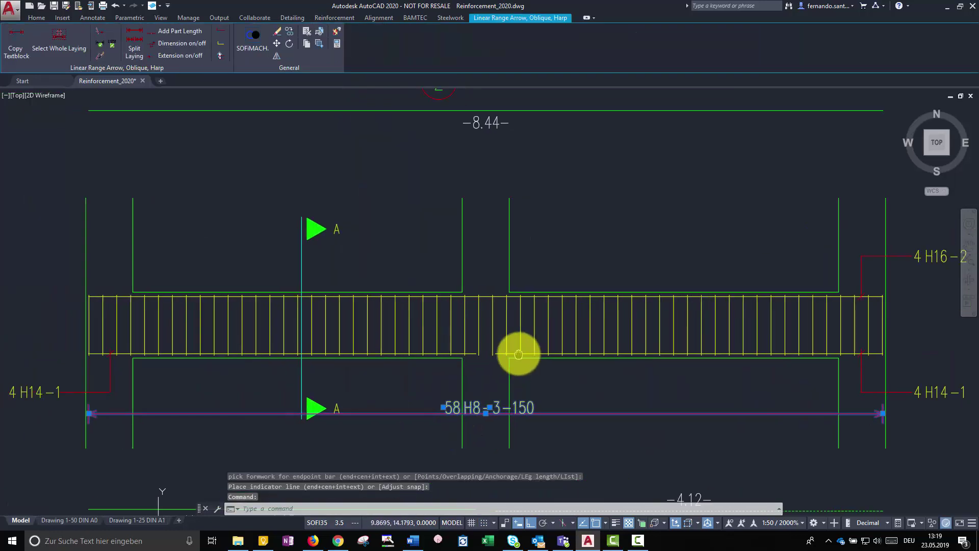
Split the stirrup laying at the middle support and stretch the left range to its support faces.
{"action": "left_click", "coordinate": [134, 51]}
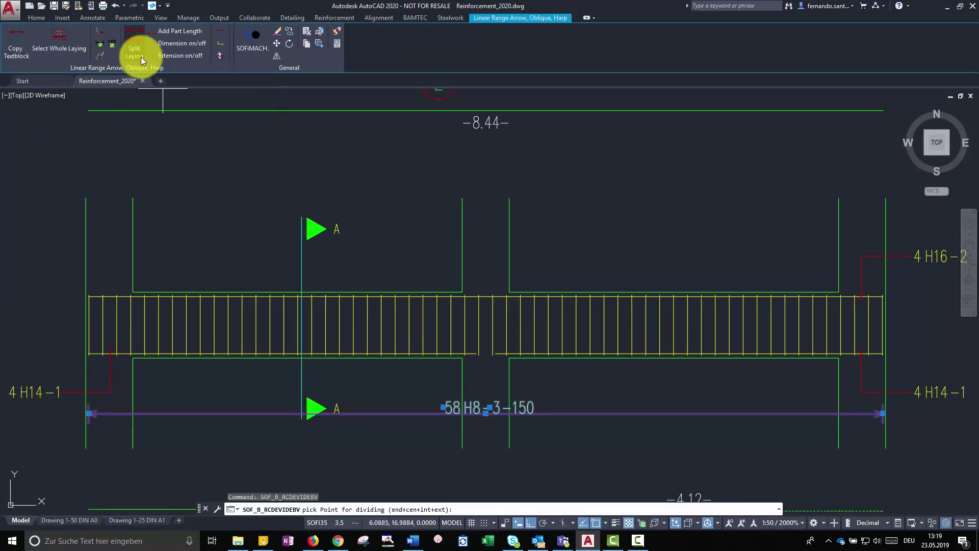
{"action": "left_click", "coordinate": [486, 335]}
{"action": "left_click", "coordinate": [210, 395]}
{"action": "left_click", "coordinate": [101, 421]}
{"action": "left_click", "coordinate": [91, 413]}
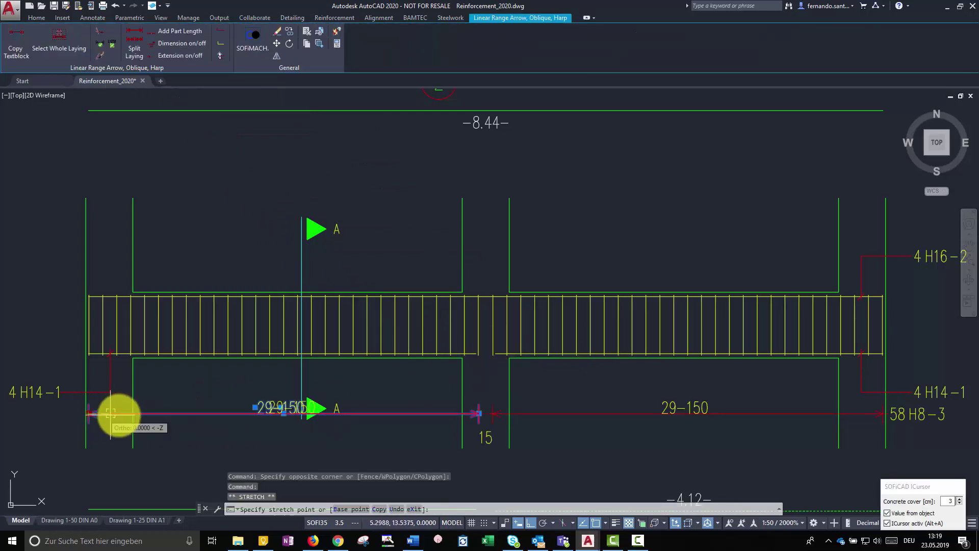
{"action": "left_click", "coordinate": [135, 413]}
{"action": "left_click", "coordinate": [480, 413]}
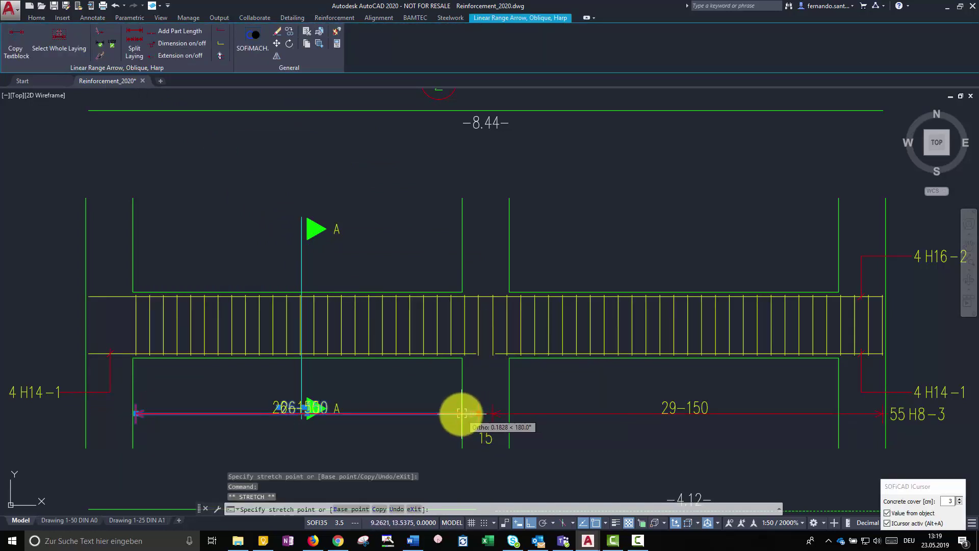
{"action": "left_click", "coordinate": [461, 413]}
Stretch the right range from the middle support face to the right support.
{"action": "left_click", "coordinate": [502, 413]}
{"action": "left_click", "coordinate": [493, 413]}
{"action": "left_click", "coordinate": [513, 413]}
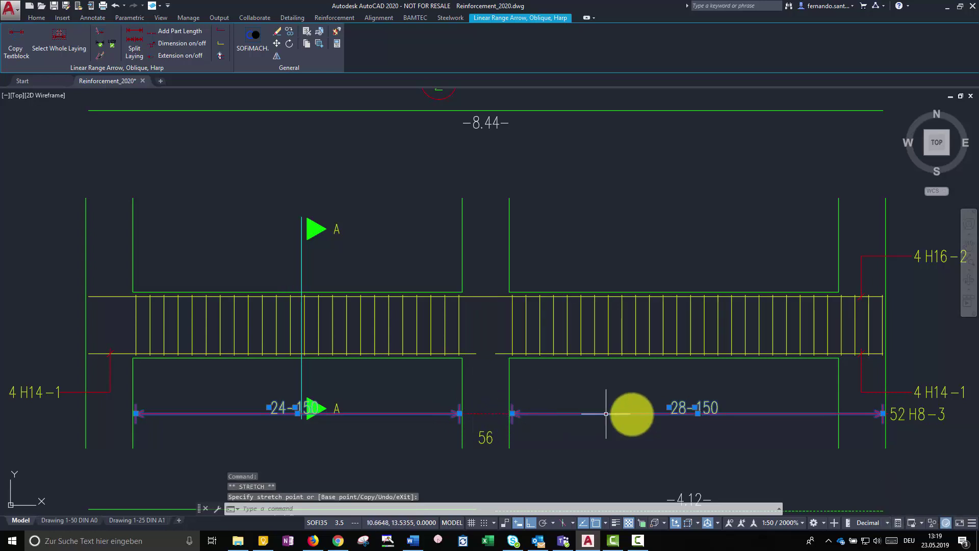
{"action": "left_click", "coordinate": [883, 413]}
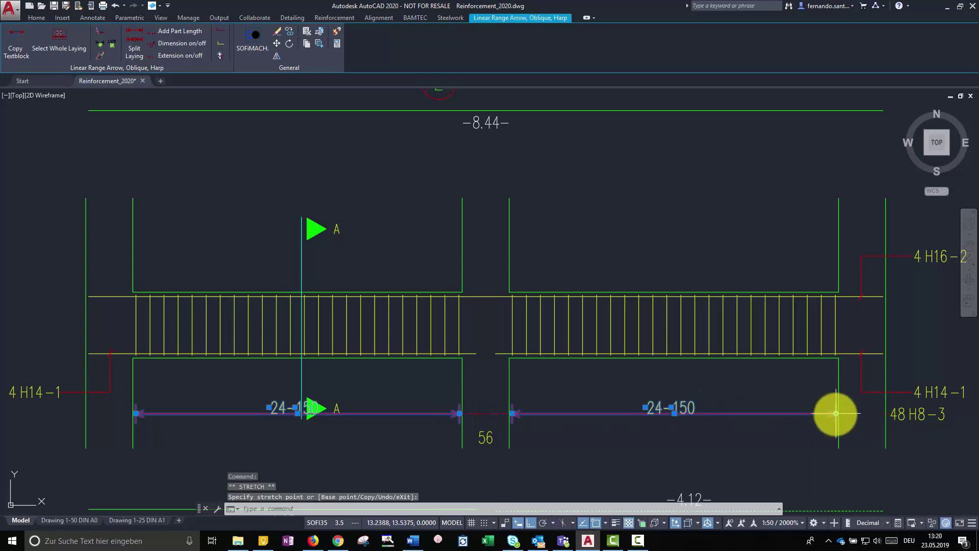
{"action": "key", "text": "Escape"}
Move both laying indicator lines further down below the beam.
{"action": "scroll", "coordinate": [729, 371], "scroll_direction": "down", "scroll_amount": 3}
{"action": "scroll", "coordinate": [641, 407], "scroll_direction": "up", "scroll_amount": 1}
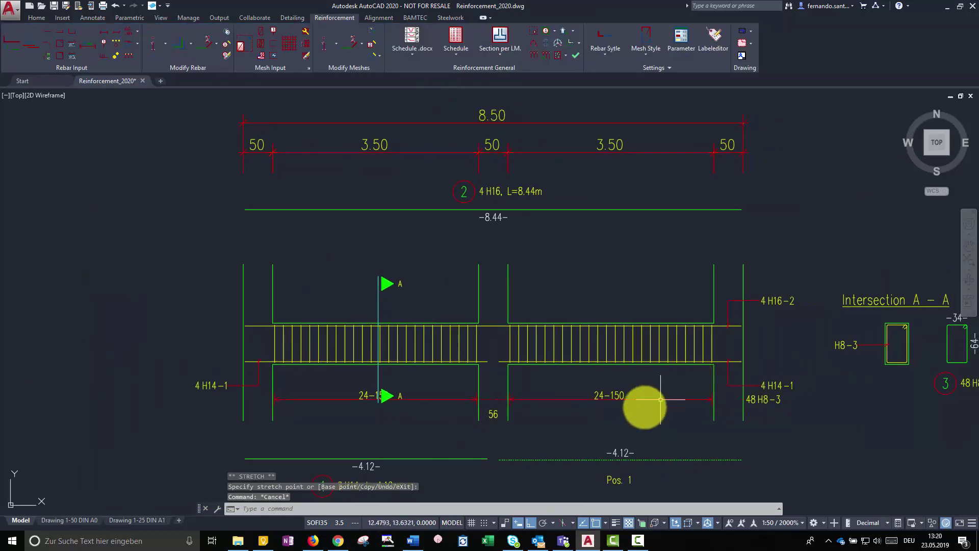
{"action": "left_click", "coordinate": [753, 405]}
{"action": "left_click", "coordinate": [607, 406]}
{"action": "left_click", "coordinate": [481, 406]}
{"action": "left_click", "coordinate": [417, 406]}
{"action": "right_click", "coordinate": [418, 407]}
{"action": "left_click", "coordinate": [445, 211]}
{"action": "left_click", "coordinate": [845, 393]}
{"action": "left_click", "coordinate": [846, 425]}
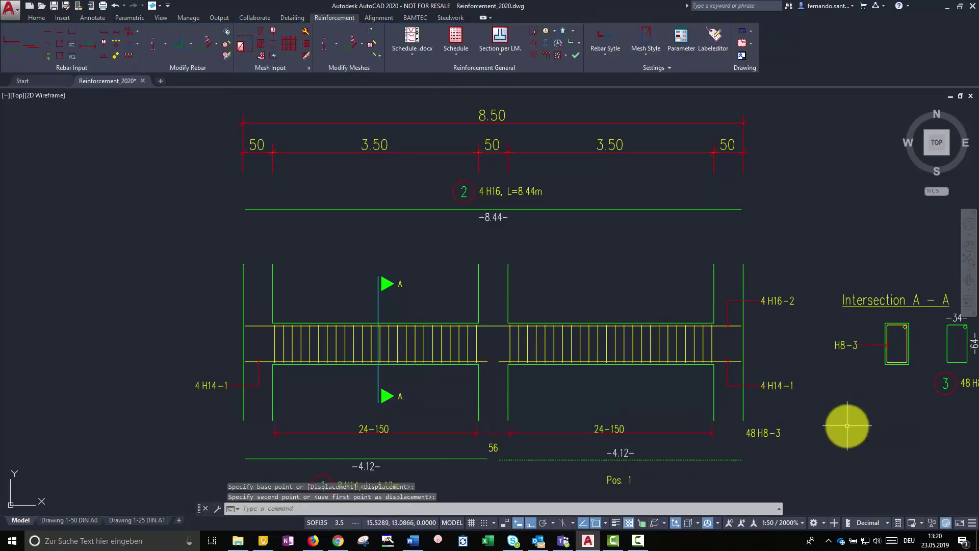
{"action": "key", "text": "Escape"}
{"action": "key", "text": "F10"}
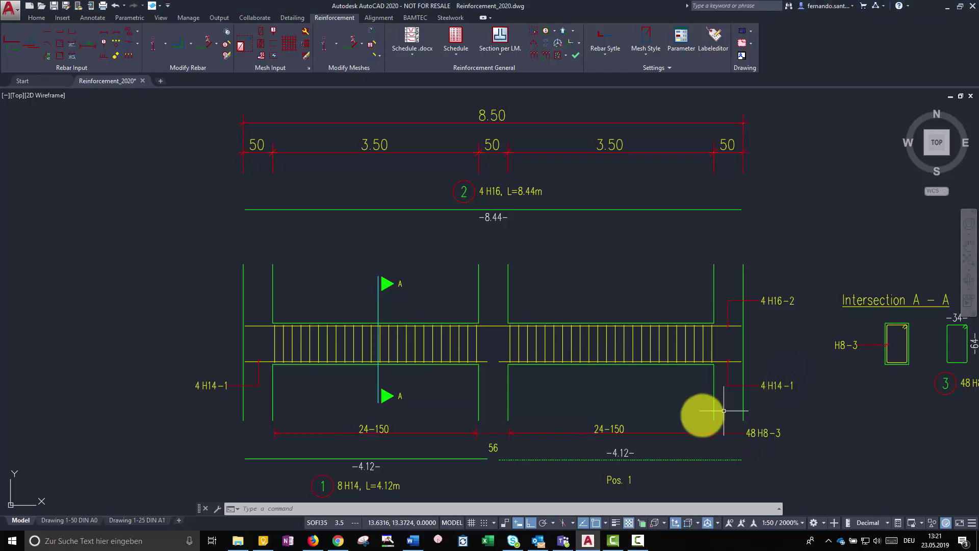
Set the right span's 24-150 stirrup laying spacing to 19 in Info/Edit, making it 20-190.
{"action": "left_click", "coordinate": [616, 427]}
{"action": "right_click", "coordinate": [616, 427]}
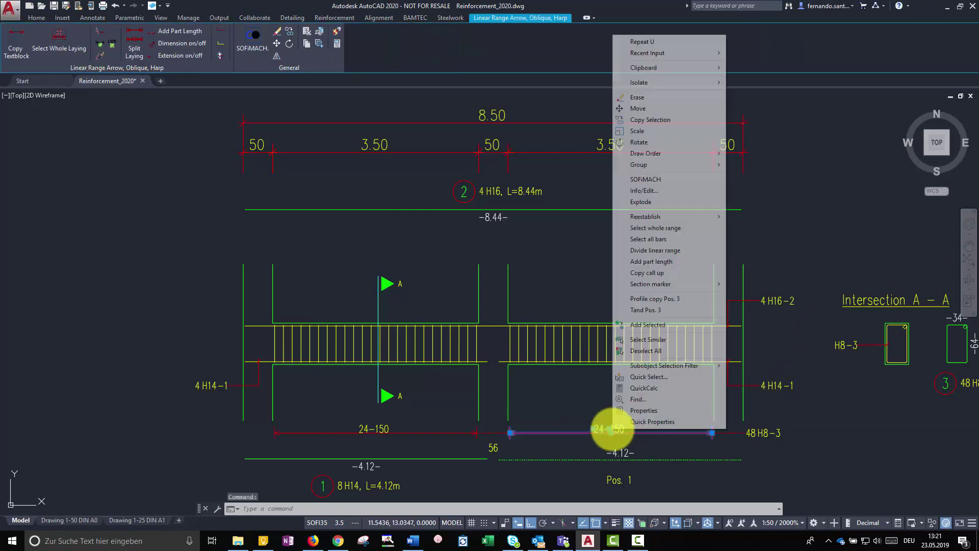
{"action": "left_click", "coordinate": [666, 193]}
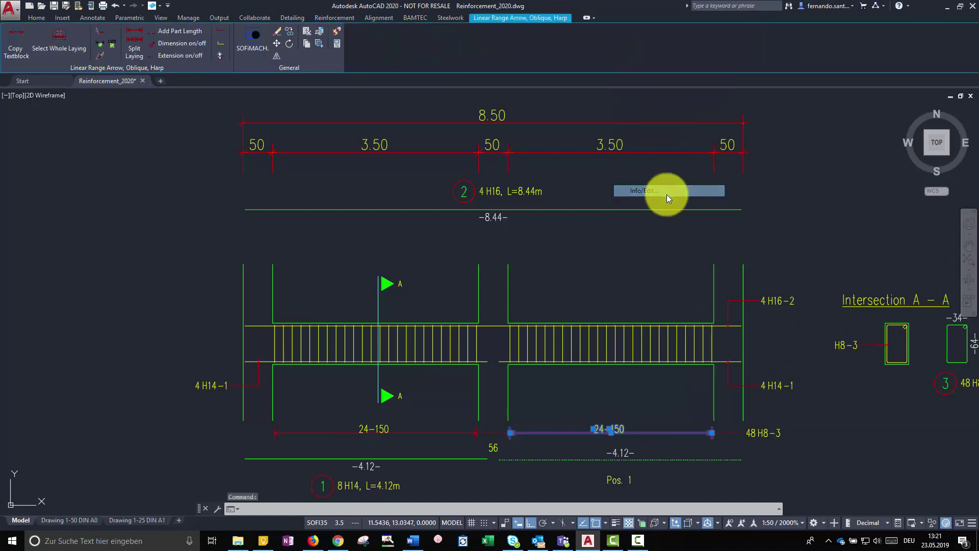
{"action": "left_click_drag", "start_coordinate": [549, 117], "coordinate": [504, 135]}
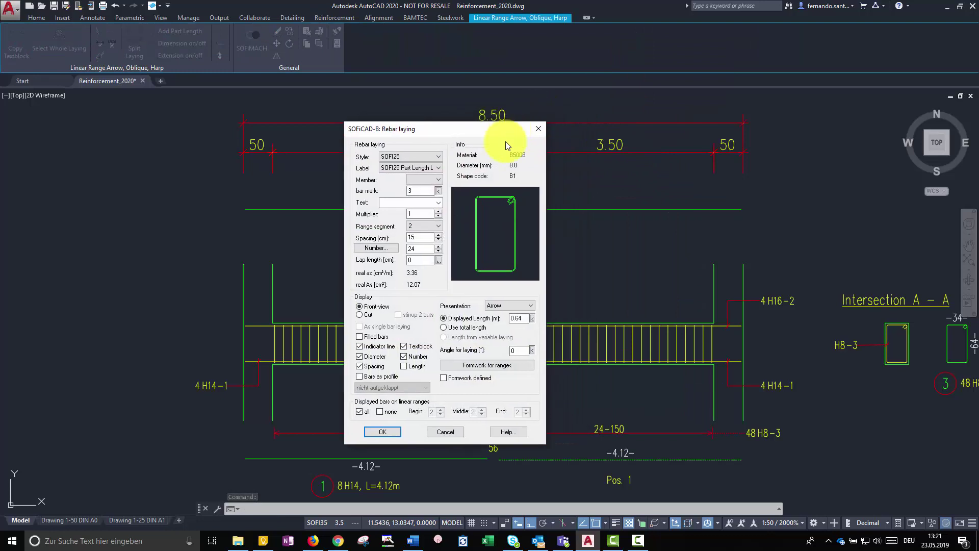
{"action": "double_click", "coordinate": [428, 237]}
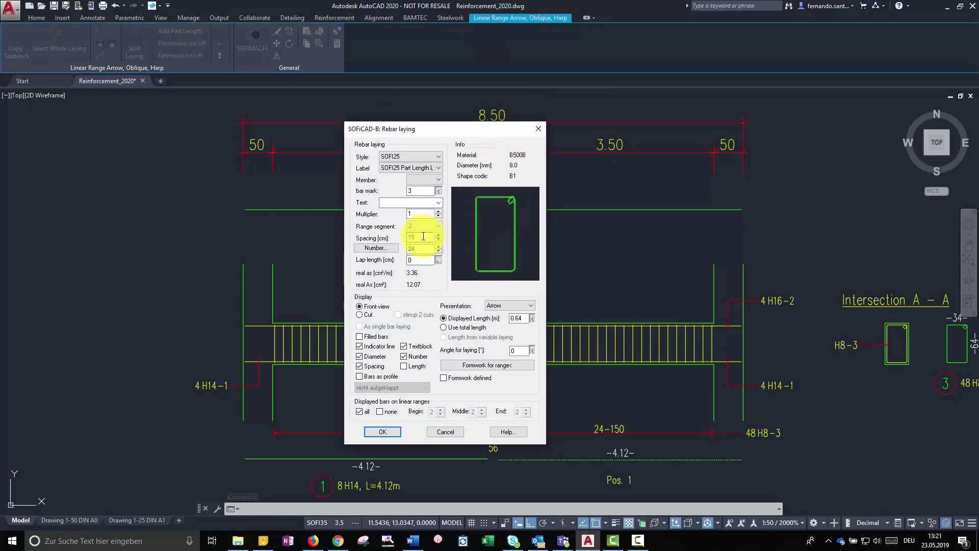
{"action": "left_click", "coordinate": [393, 246]}
{"action": "left_click", "coordinate": [383, 433]}
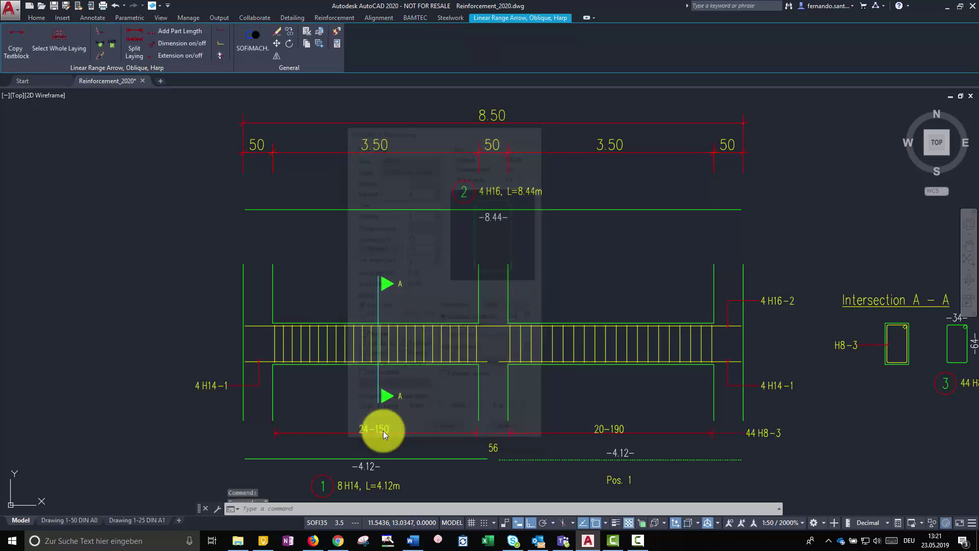
{"action": "middle_click_drag", "start_coordinate": [782, 409], "coordinate": [659, 400]}
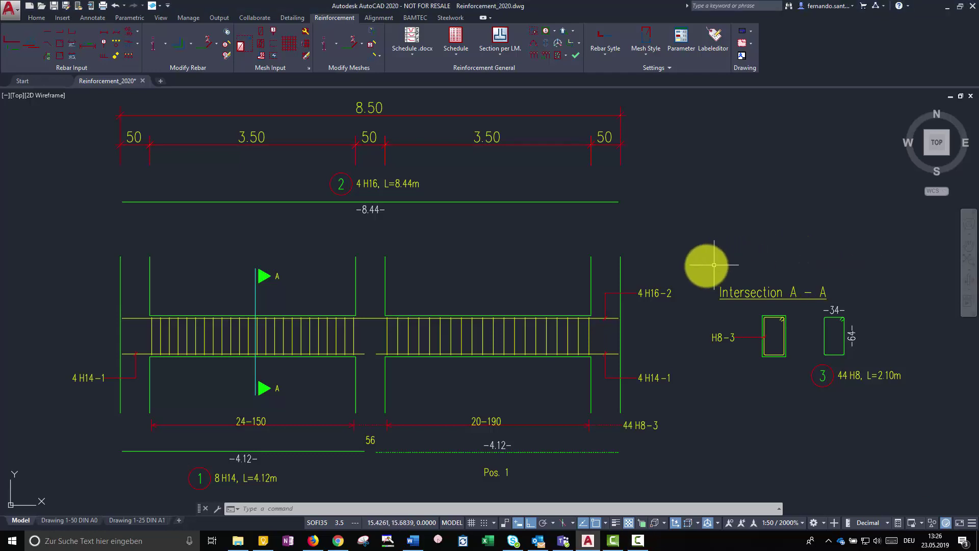
{"action": "type", "text": "st"}
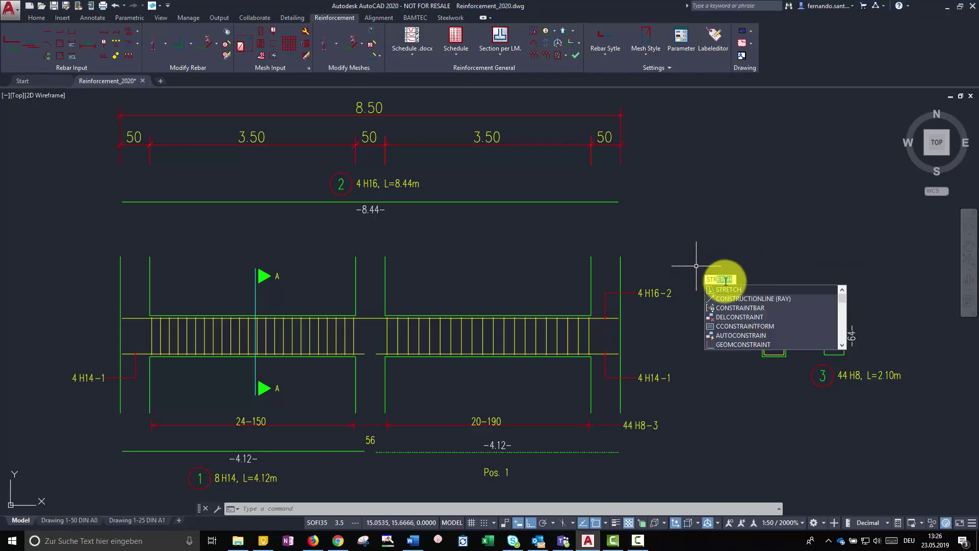
{"action": "left_click", "coordinate": [729, 289]}
{"action": "left_click", "coordinate": [633, 280]}
{"action": "left_click", "coordinate": [102, 348]}
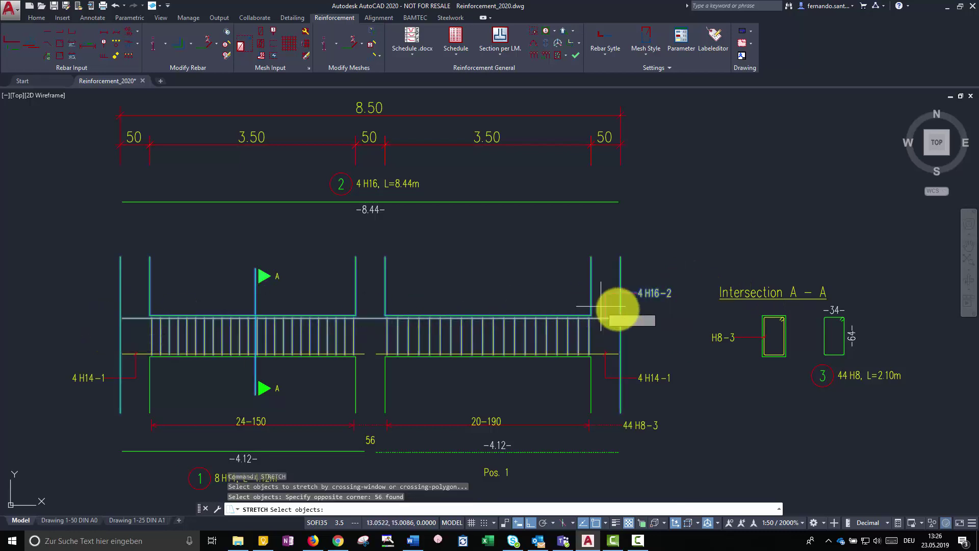
{"action": "key", "text": "Return"}
{"action": "left_click", "coordinate": [679, 317]}
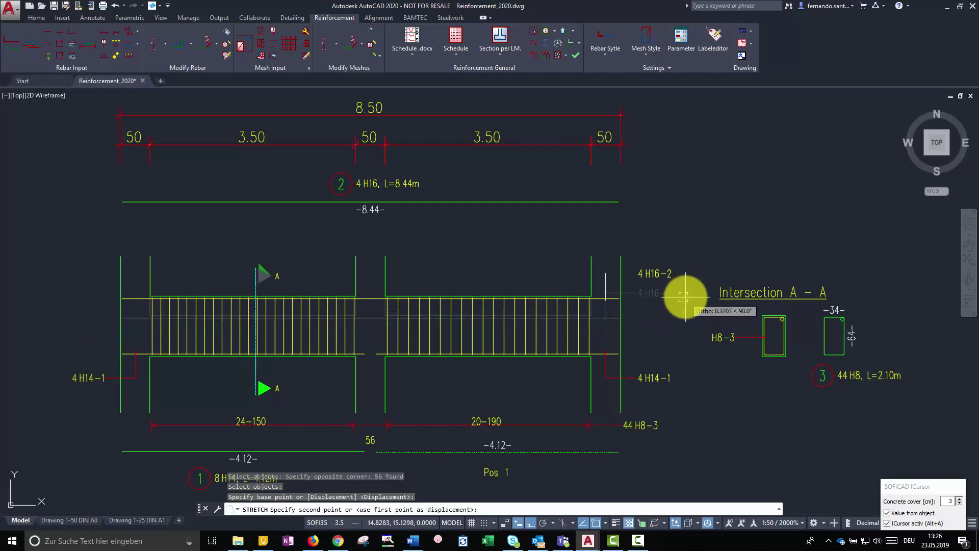
{"action": "left_click", "coordinate": [684, 296]}
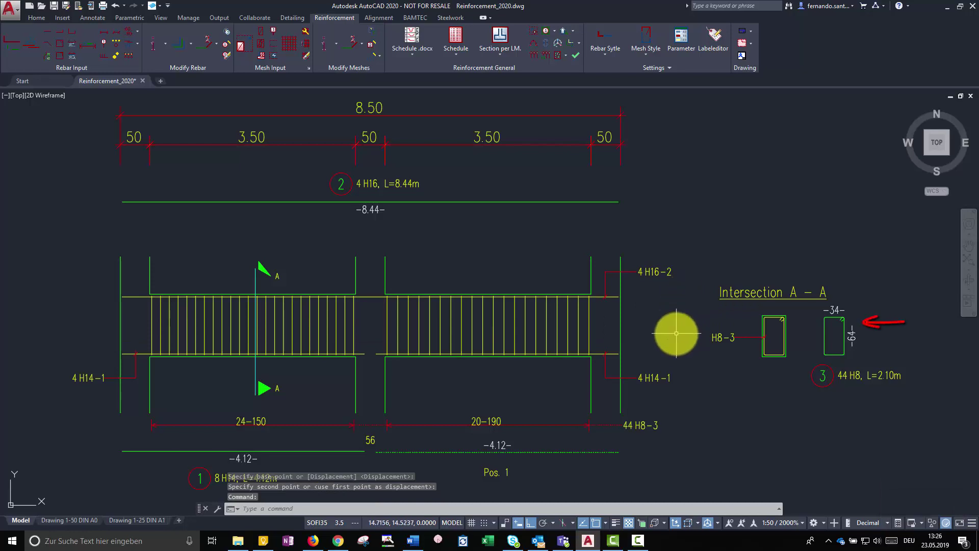
{"action": "key", "text": "ctrl+z"}
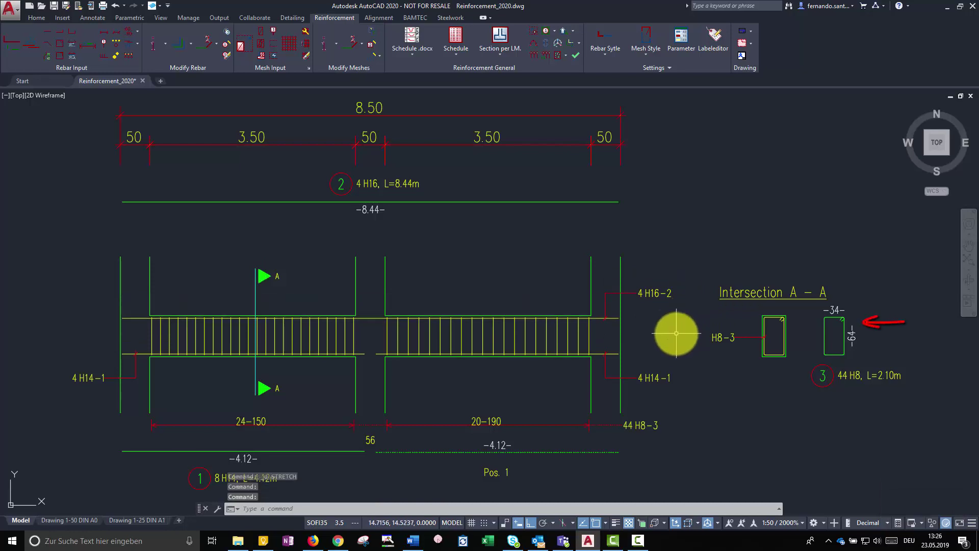
{"action": "key", "text": "Return"}
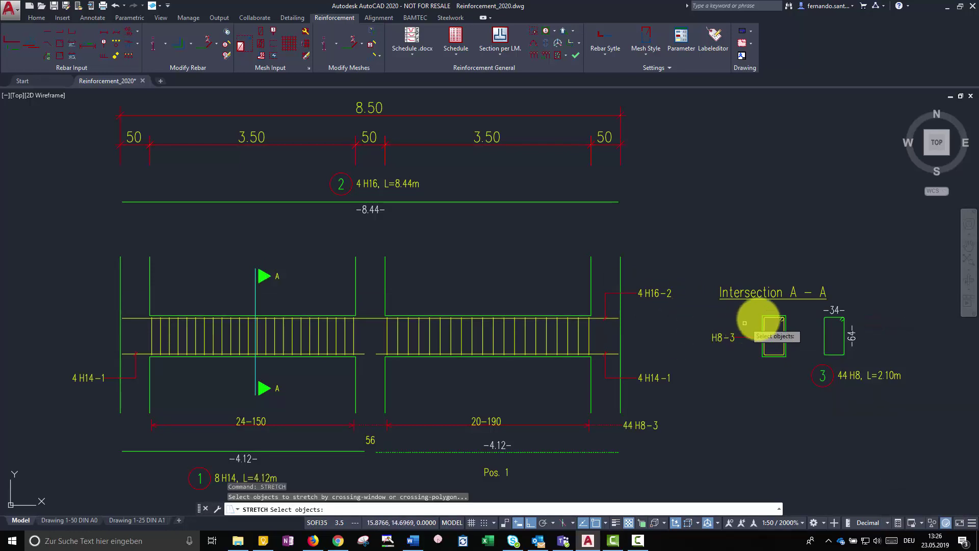
{"action": "left_click", "coordinate": [790, 312]}
{"action": "left_click", "coordinate": [754, 324]}
{"action": "key", "text": "Return"}
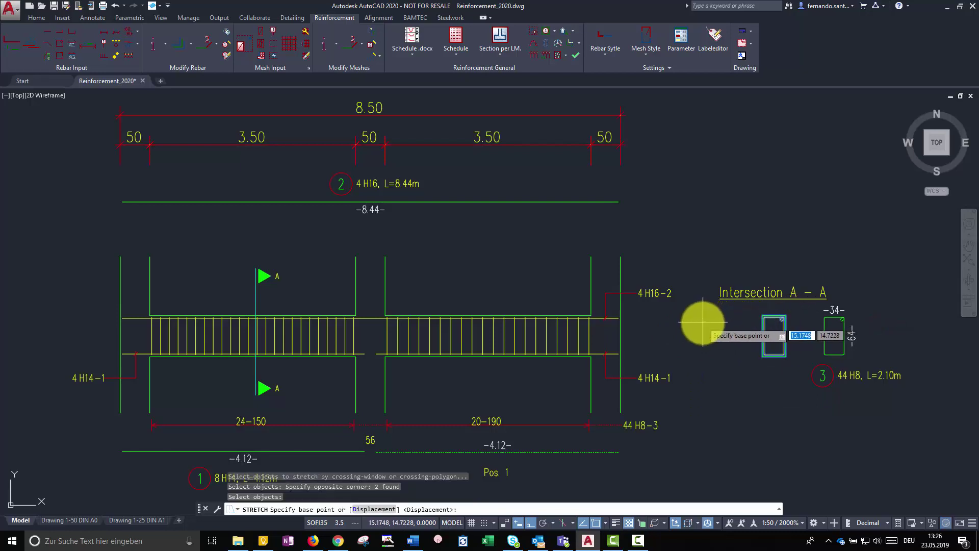
{"action": "left_click", "coordinate": [701, 322]}
{"action": "left_click", "coordinate": [703, 318]}
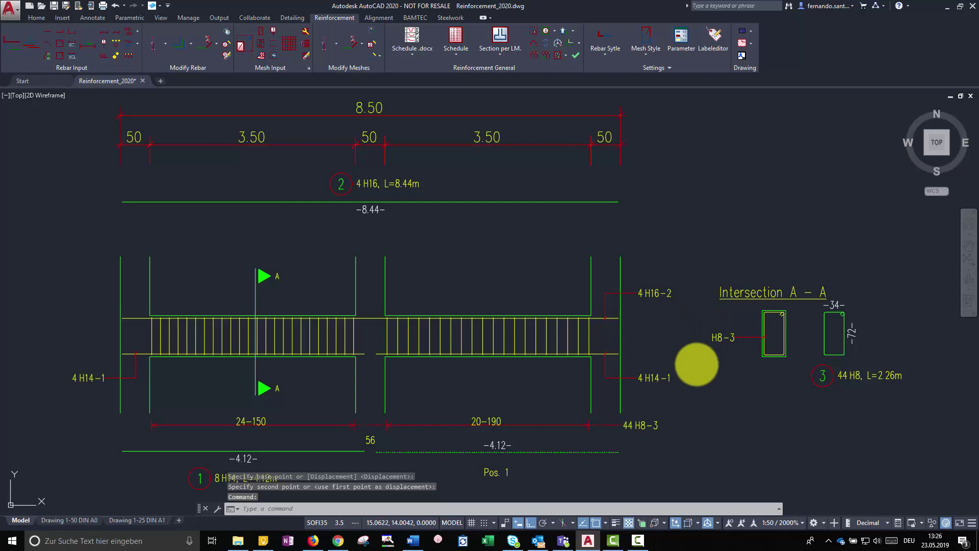
{"action": "key", "text": "ctrl+z"}
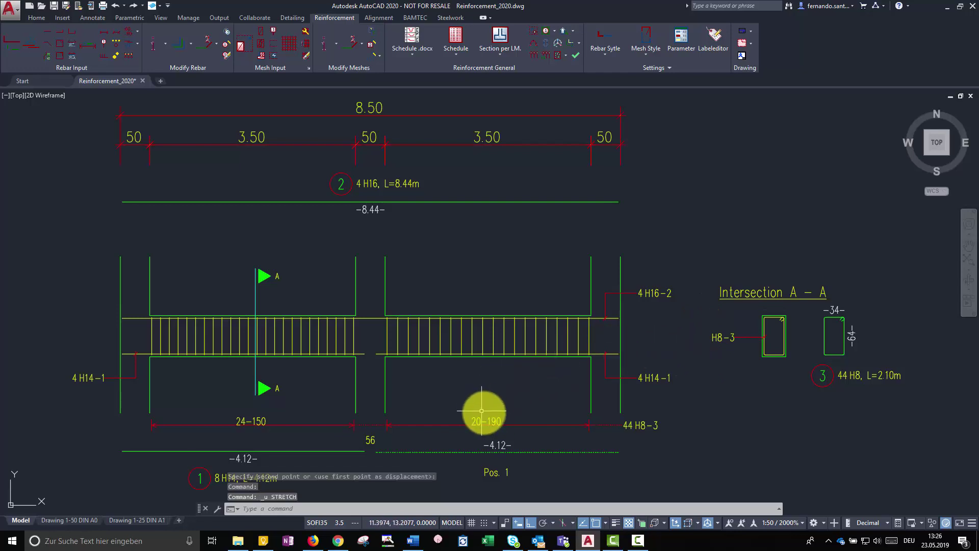
Show the right-span 20-190 stirrup laying as bar profiles, with its laying direction pointing left.
{"action": "double_click", "coordinate": [492, 421]}
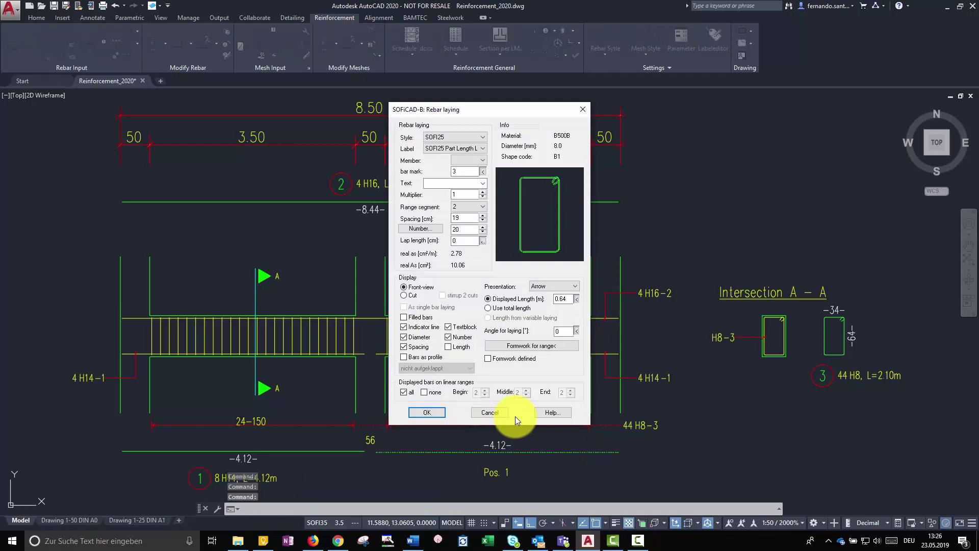
{"action": "left_click", "coordinate": [432, 358]}
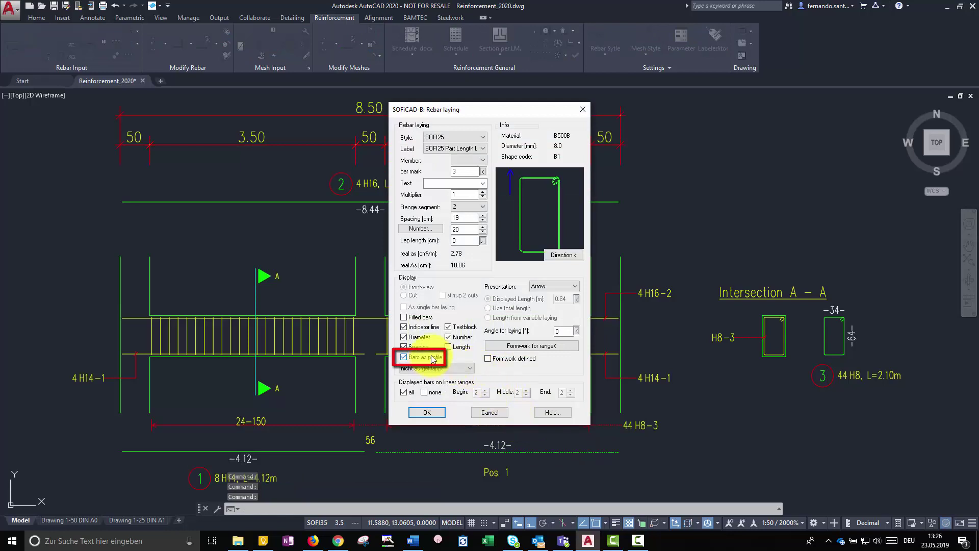
{"action": "left_click", "coordinate": [564, 255]}
{"action": "left_click", "coordinate": [909, 336]}
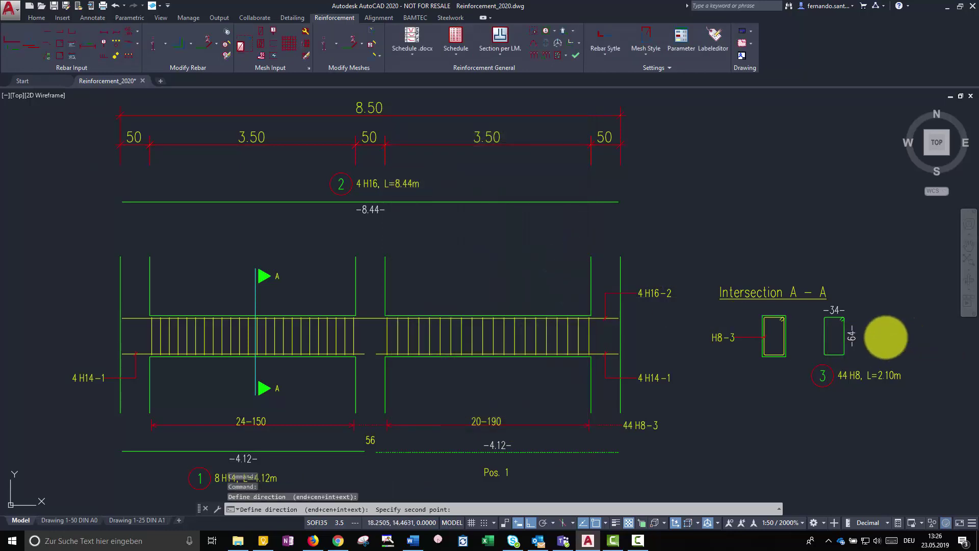
{"action": "left_click", "coordinate": [664, 341]}
{"action": "left_click", "coordinate": [410, 413]}
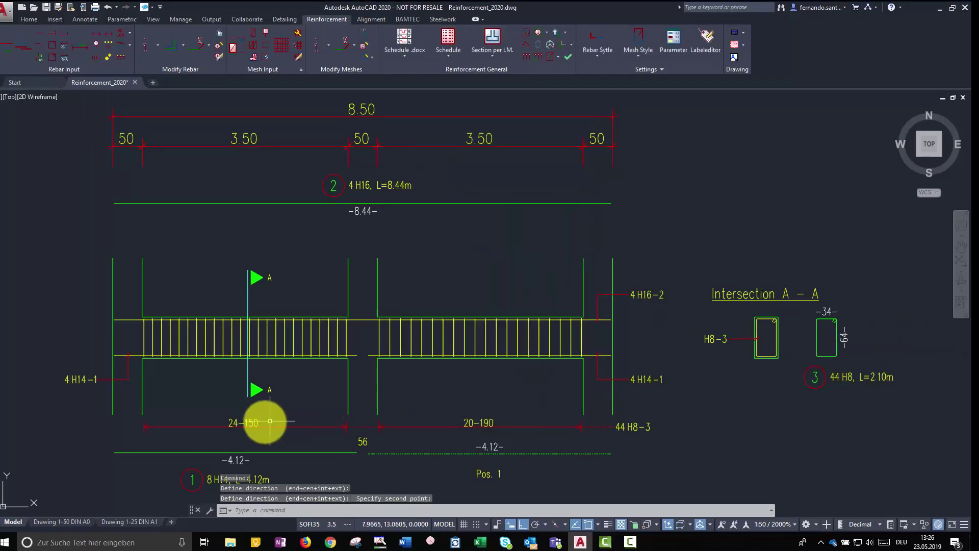
{"action": "double_click", "coordinate": [252, 423]}
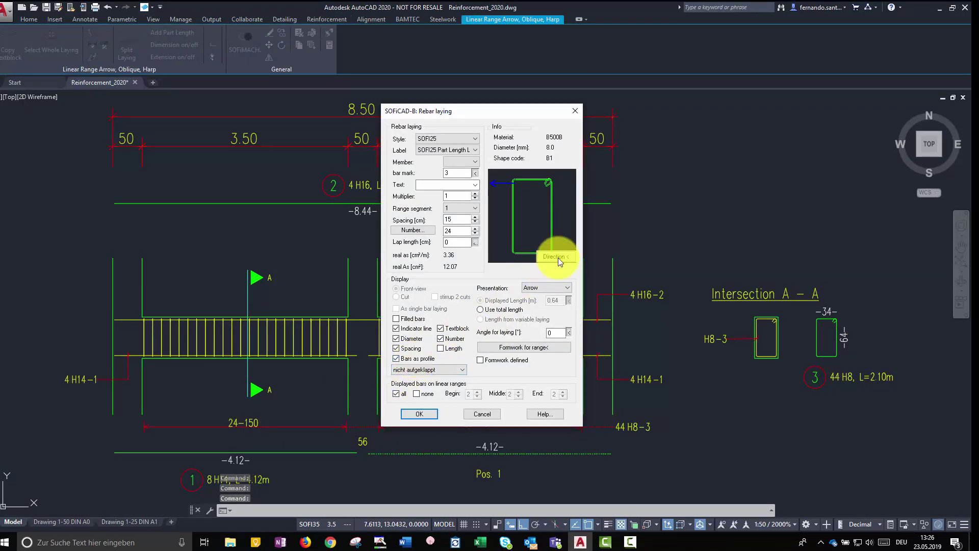
{"action": "left_click", "coordinate": [419, 414]}
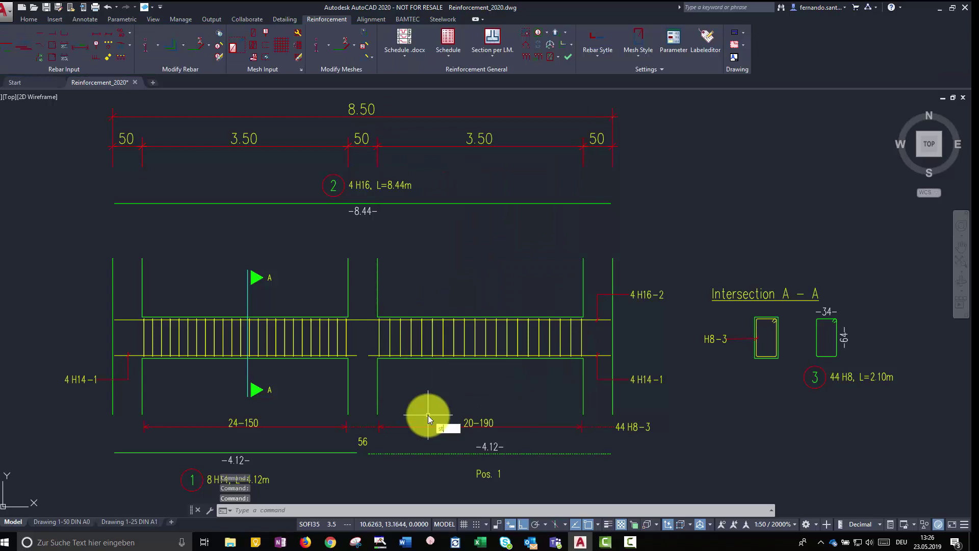
Stretch the section stirrup's top upward by 0.05, then again, so bar 3 reads L=2.80m.
{"action": "type", "text": "st"}
{"action": "left_click", "coordinate": [458, 447]}
{"action": "left_click", "coordinate": [682, 284]}
{"action": "left_click", "coordinate": [111, 324]}
{"action": "left_click", "coordinate": [672, 317]}
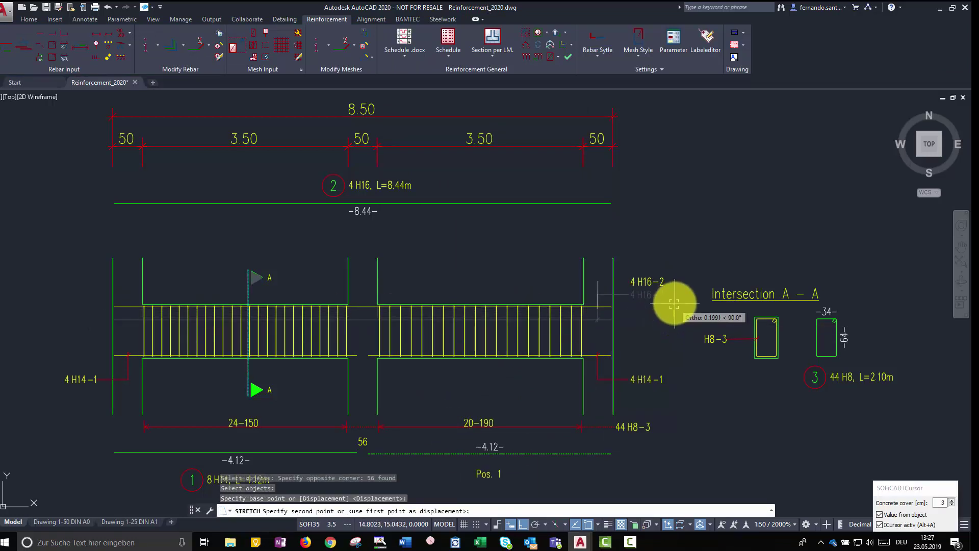
{"action": "type", "text": ".05"}
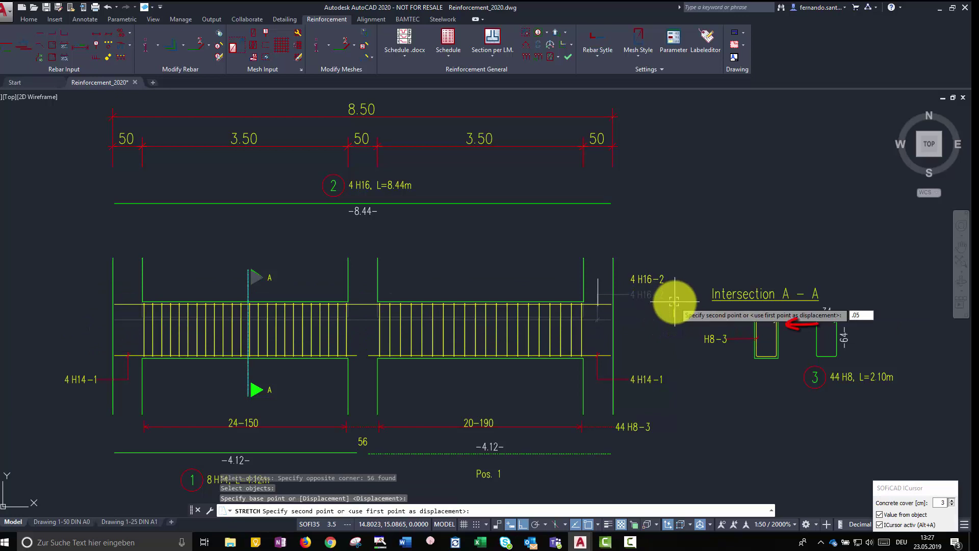
{"action": "key", "text": "Return"}
{"action": "key", "text": "Return"}
{"action": "left_click", "coordinate": [677, 279]}
{"action": "left_click", "coordinate": [109, 332]}
{"action": "key", "text": "Return"}
{"action": "left_click", "coordinate": [682, 324]}
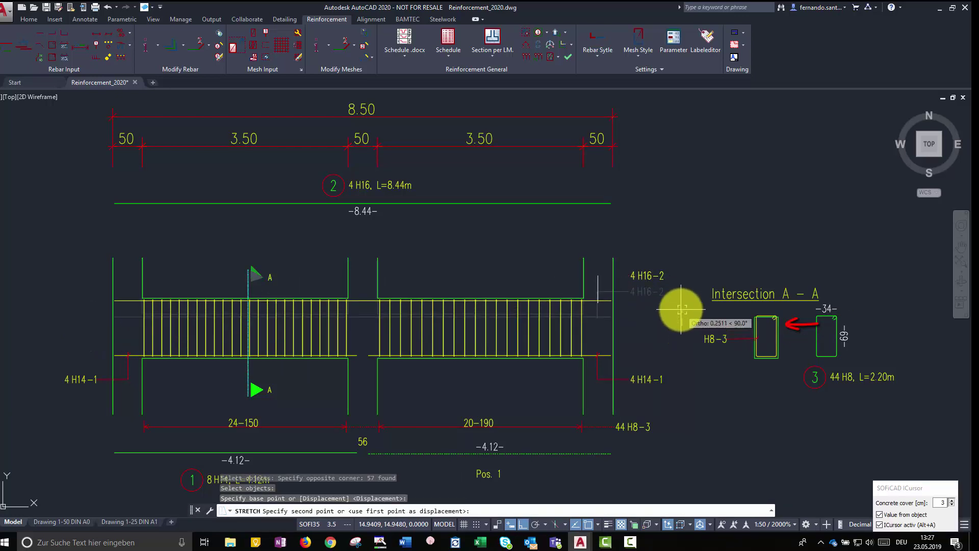
{"action": "left_click", "coordinate": [680, 307]}
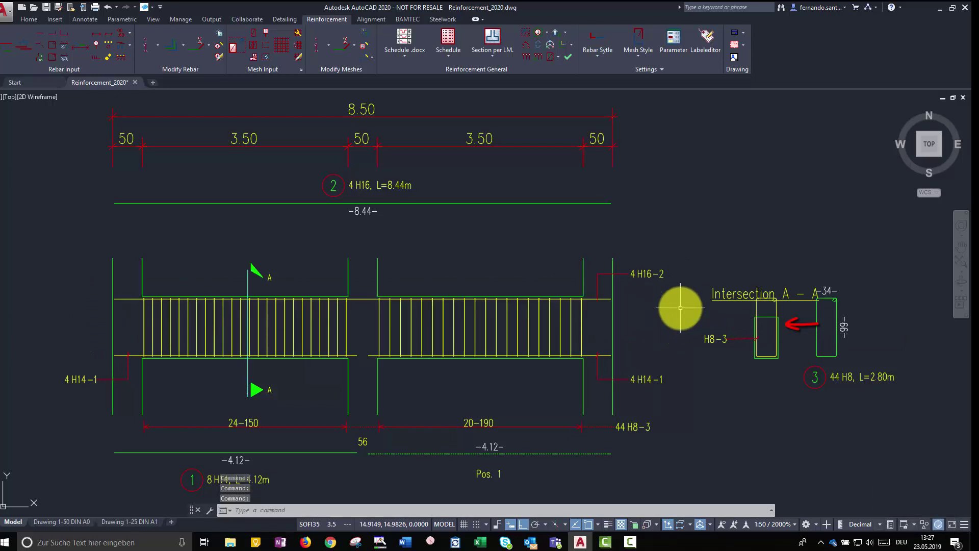
Undo the stirrup stretch so bar 3 returns to 44 H8, L=2.10m.
{"action": "key", "text": "ctrl+z"}
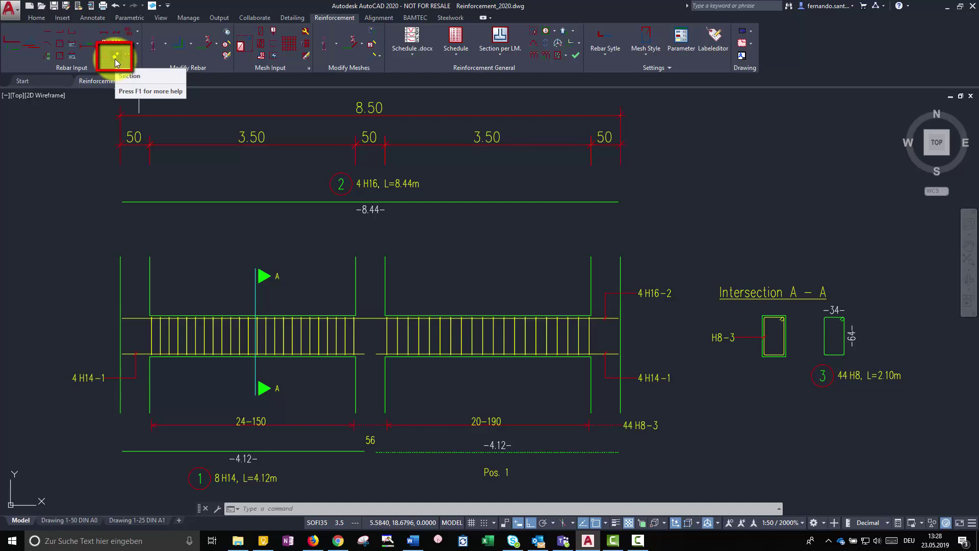
Lay four position-1 H14 bars along the section stirrup's bottom leg and place the 4 H14-1 label below.
{"action": "left_click", "coordinate": [117, 63]}
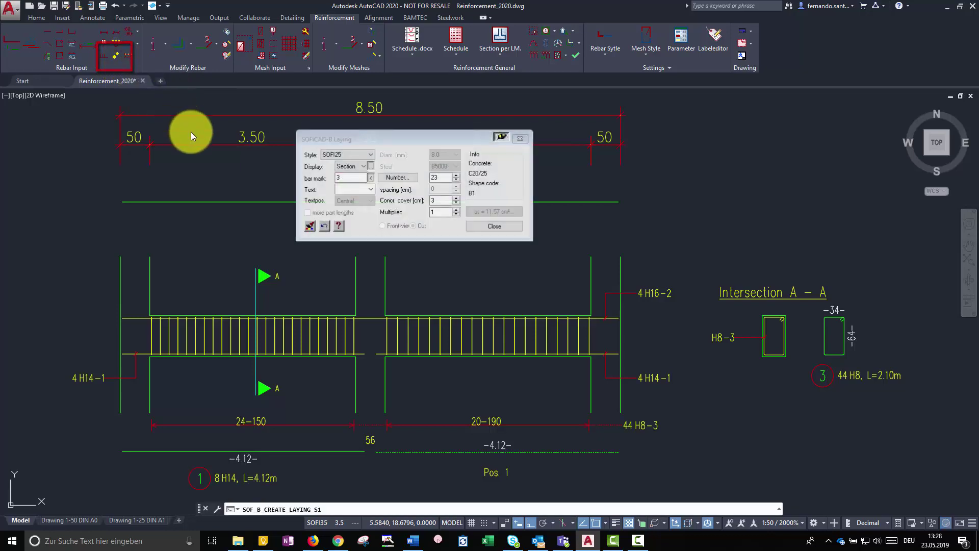
{"action": "left_click", "coordinate": [444, 177]}
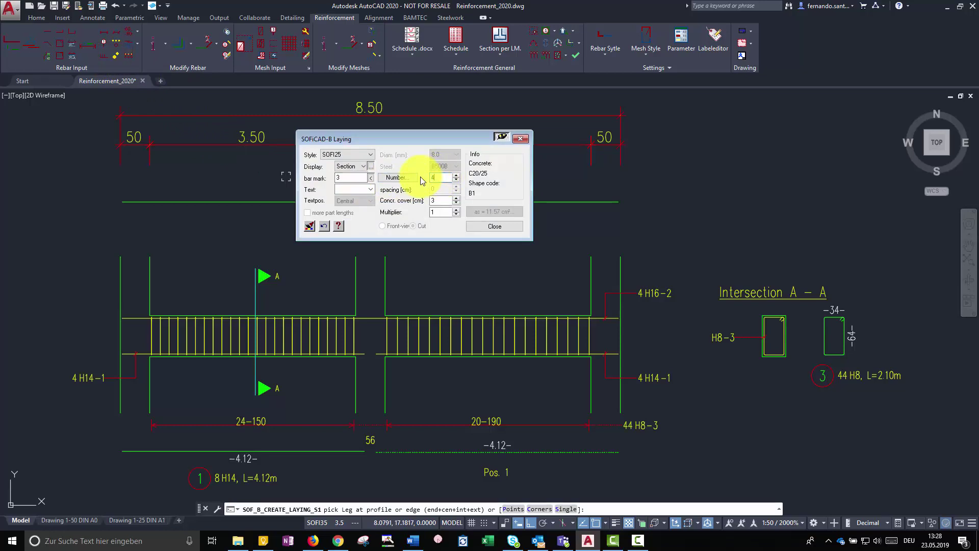
{"action": "left_click", "coordinate": [390, 177]}
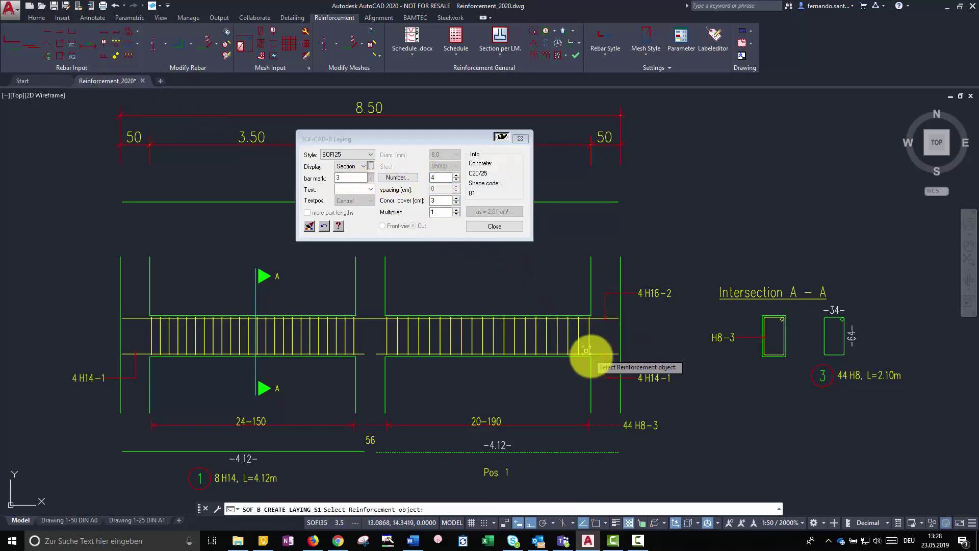
{"action": "left_click", "coordinate": [615, 353]}
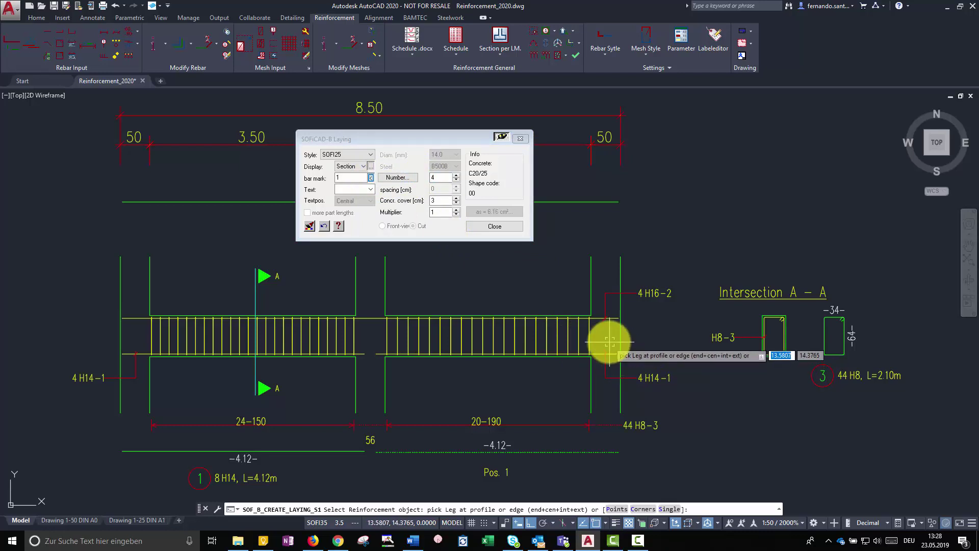
{"action": "scroll", "coordinate": [791, 351], "scroll_direction": "up", "scroll_amount": 4}
{"action": "scroll", "coordinate": [785, 353], "scroll_direction": "up", "scroll_amount": 2}
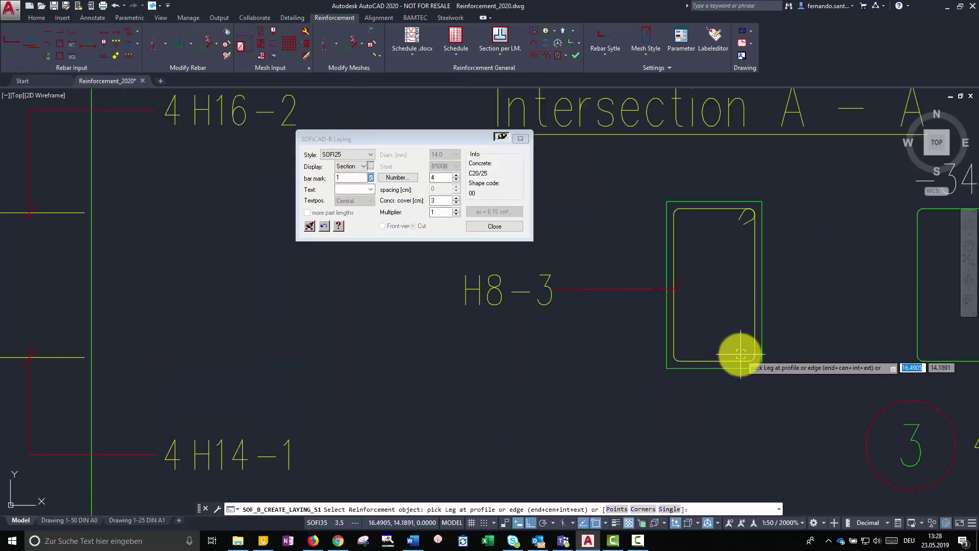
{"action": "left_click", "coordinate": [734, 359]}
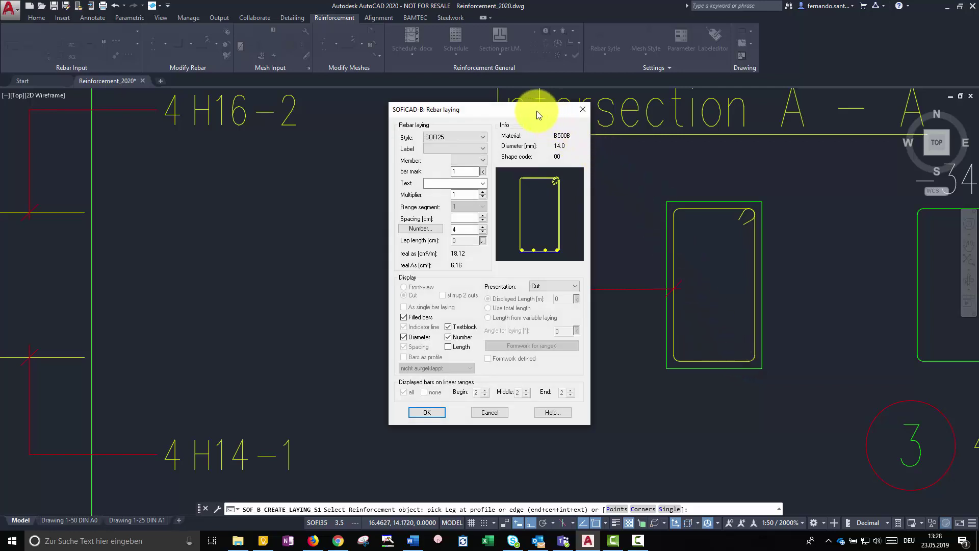
{"action": "left_click_drag", "start_coordinate": [529, 111], "coordinate": [377, 82]}
{"action": "left_click", "coordinate": [267, 381]}
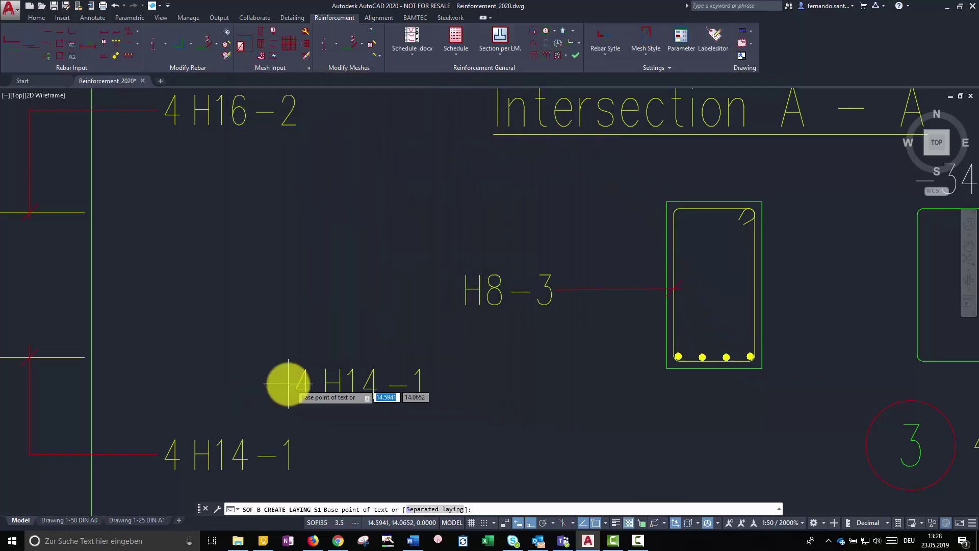
{"action": "left_click", "coordinate": [419, 397]}
{"action": "left_click", "coordinate": [770, 397]}
Mirror the bottom bars and their label to the top of the stirrup, keeping the originals.
{"action": "scroll", "coordinate": [780, 396], "scroll_direction": "down", "scroll_amount": 2}
{"action": "middle_click_drag", "start_coordinate": [804, 368], "coordinate": [755, 392]}
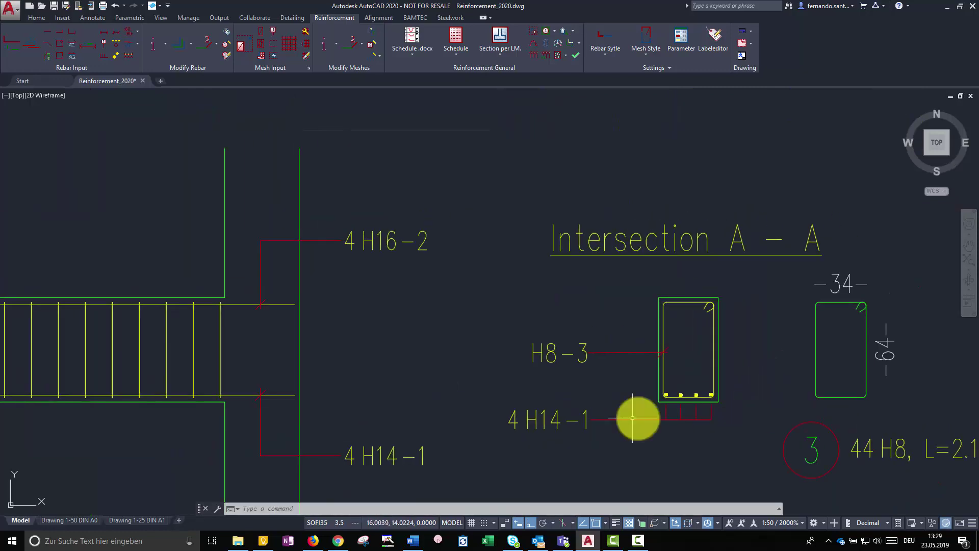
{"action": "left_click", "coordinate": [485, 388]}
{"action": "left_click", "coordinate": [740, 430]}
{"action": "type", "text": "mi"}
{"action": "key", "text": "Return"}
{"action": "left_click", "coordinate": [719, 349]}
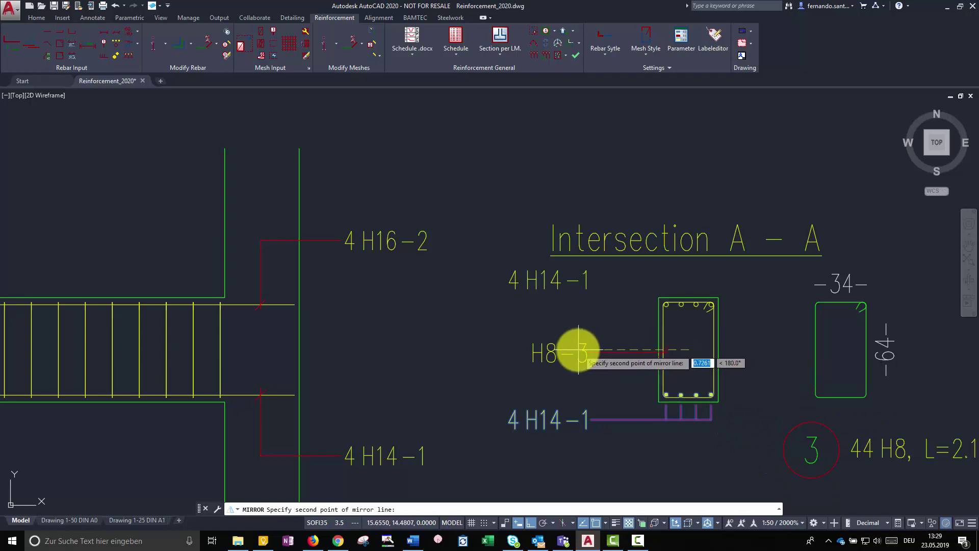
{"action": "left_click", "coordinate": [564, 347]}
{"action": "left_click", "coordinate": [580, 383]}
Change the mirrored top bars to position 2, labelled 4 H16-2.
{"action": "double_click", "coordinate": [580, 277]}
{"action": "left_click", "coordinate": [494, 146]}
{"action": "left_click", "coordinate": [288, 303]}
{"action": "left_click", "coordinate": [415, 395]}
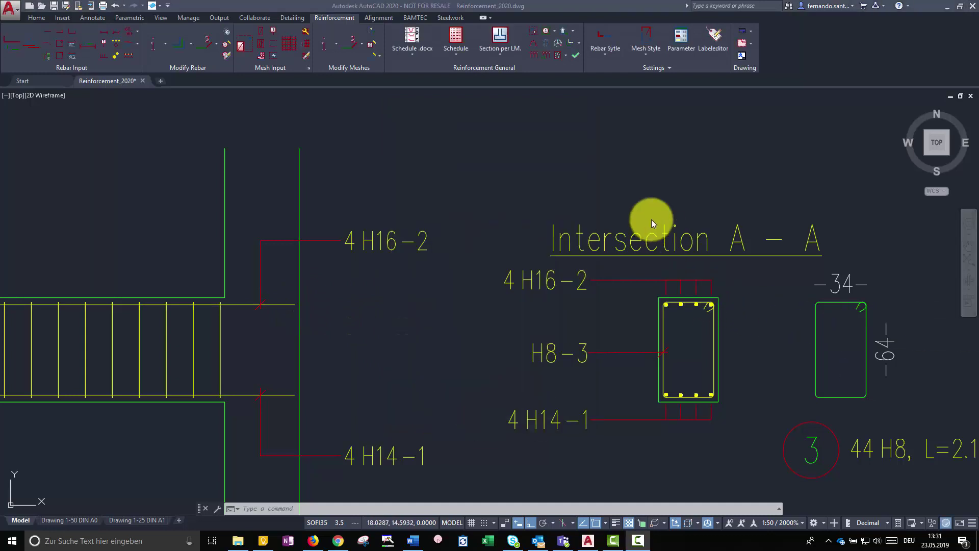
Zoom out and pan to centre the full beam elevation alongside section A–A.
{"action": "scroll", "coordinate": [599, 216], "scroll_direction": "down", "scroll_amount": 4}
{"action": "mouse_move", "coordinate": [484, 218]}
{"action": "left_mouse_down"}
{"action": "mouse_move", "coordinate": [590, 273]}
{"action": "mouse_move", "coordinate": [649, 295]}
{"action": "mouse_move", "coordinate": [671, 292]}
{"action": "left_mouse_up"}
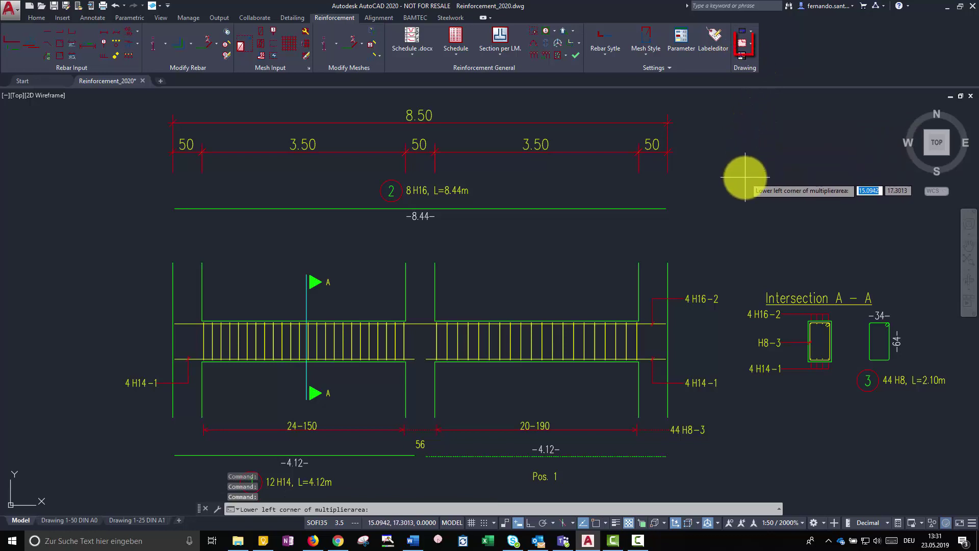
Draw a 0× multiplier area around section A–A so bar 2 reads 4 H16 and bar 1 reads 8 H14.
{"action": "left_click", "coordinate": [733, 263]}
{"action": "left_click", "coordinate": [964, 408]}
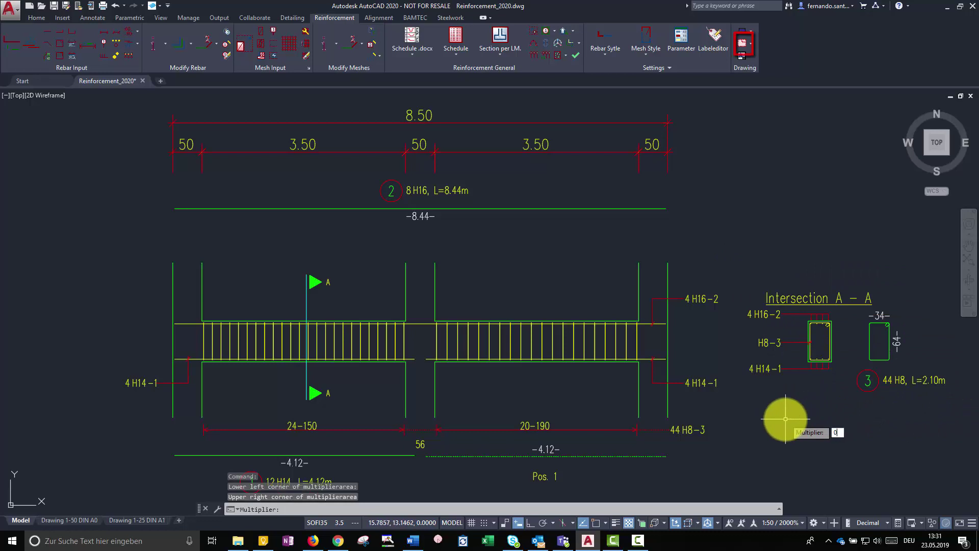
{"action": "type", "text": "0"}
{"action": "key", "text": "Return"}
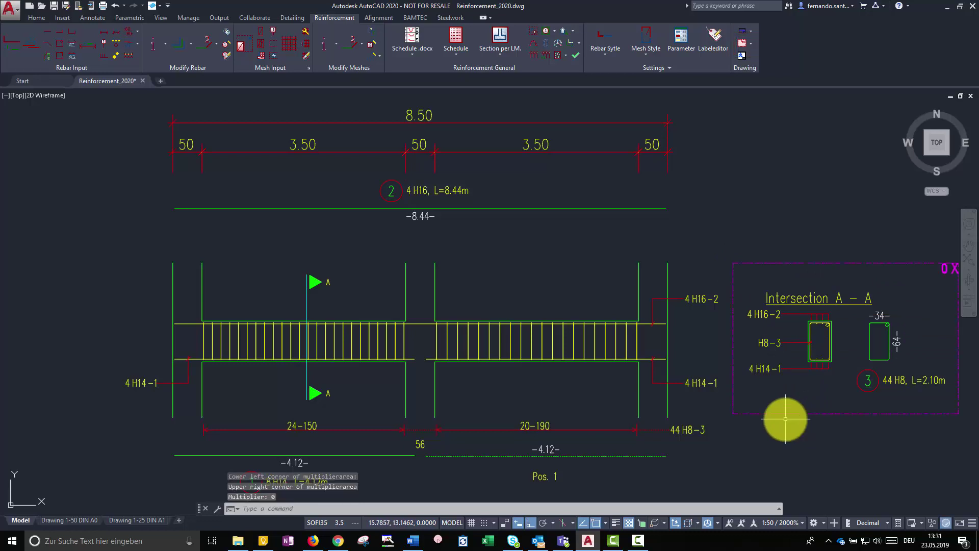
{"action": "middle_click_drag", "start_coordinate": [638, 445], "coordinate": [632, 410]}
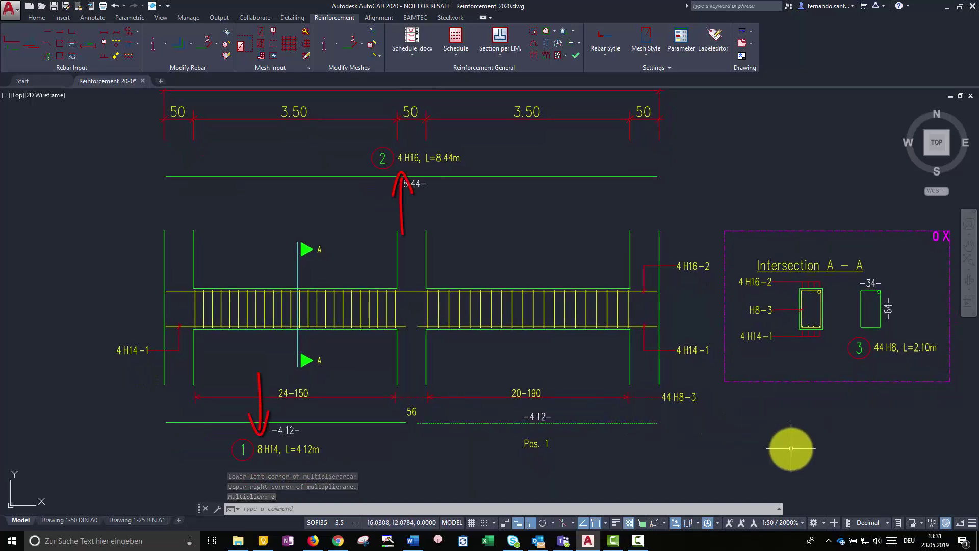